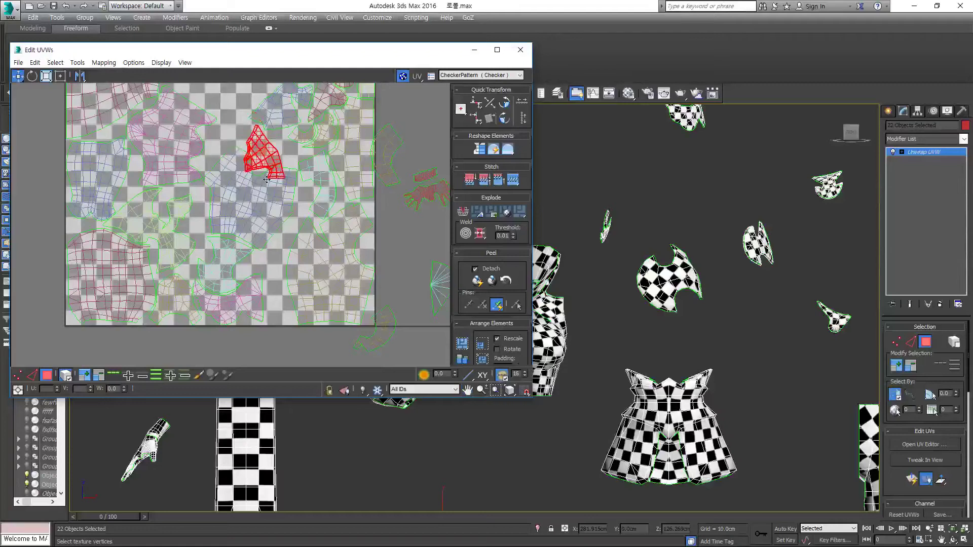
- Move the selected shell off the texture tile and select the fan-shaped shell
{"action": "left_click_drag", "start_coordinate": [265, 292], "coordinate": [410, 247]}
{"action": "middle_click_drag", "start_coordinate": [410, 247], "coordinate": [270, 218]}
{"action": "left_click", "coordinate": [314, 271]}
{"action": "middle_click_drag", "start_coordinate": [355, 215], "coordinate": [354, 241]}
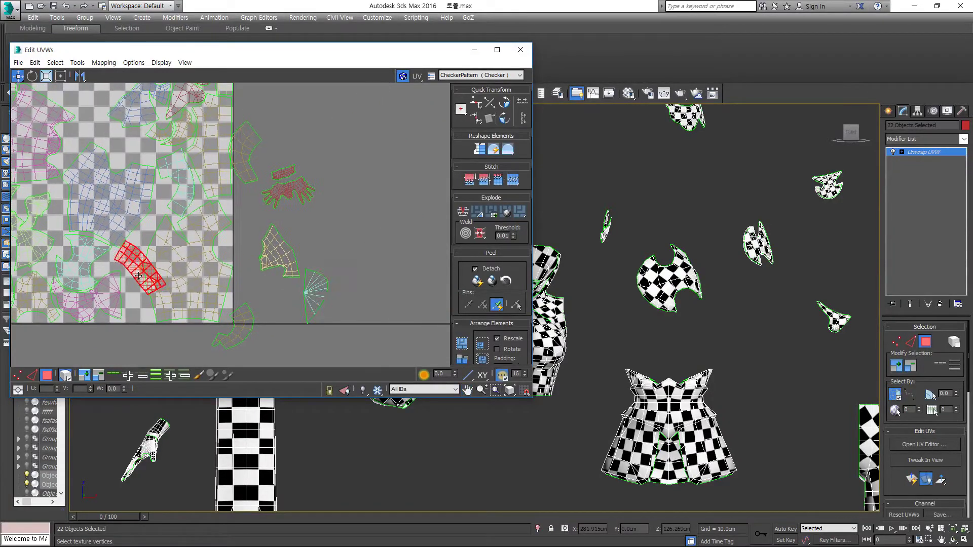
{"action": "scroll", "coordinate": [31, 273], "scroll_direction": "up", "scroll_amount": 3}
- Return to the Move tool and bring the whole checker tile back into view
{"action": "left_click", "coordinate": [20, 76]}
{"action": "key", "text": "z"}
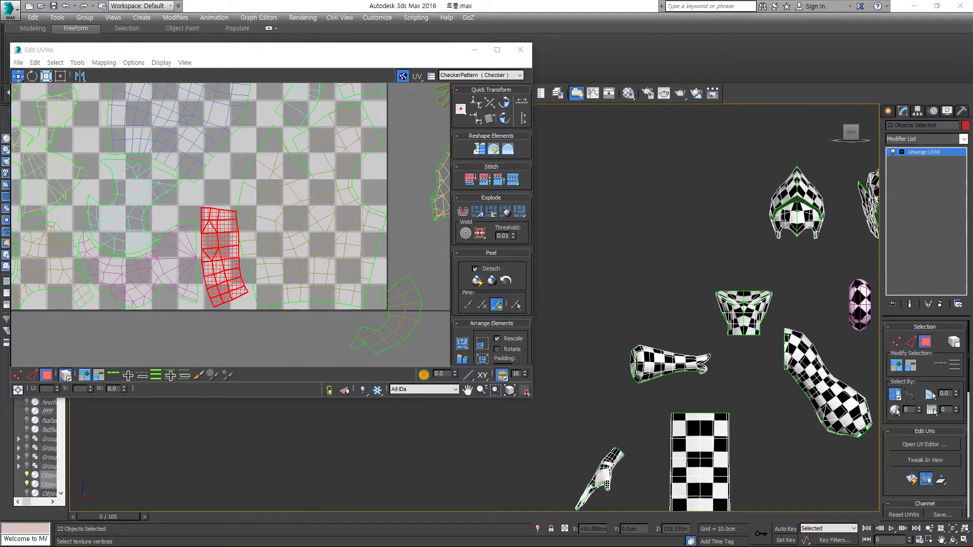
{"action": "scroll", "coordinate": [217, 257], "scroll_direction": "down", "scroll_amount": 2}
{"action": "middle_click_drag", "start_coordinate": [216, 256], "coordinate": [255, 294]}
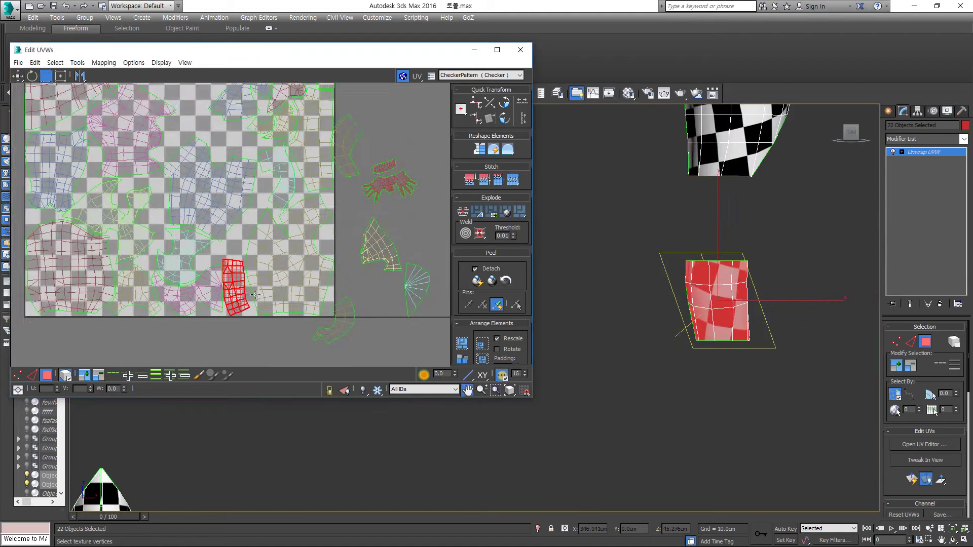
{"action": "scroll", "coordinate": [284, 274], "scroll_direction": "up", "scroll_amount": 3}
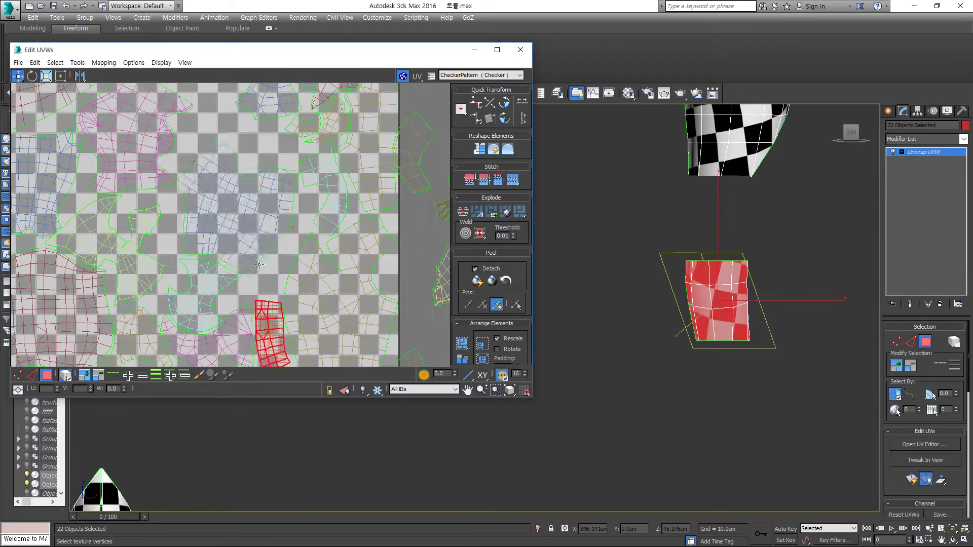
- Select the small crescent shell outside the tile and pull its notch left to relax it
{"action": "left_click", "coordinate": [247, 251]}
{"action": "left_click", "coordinate": [192, 285]}
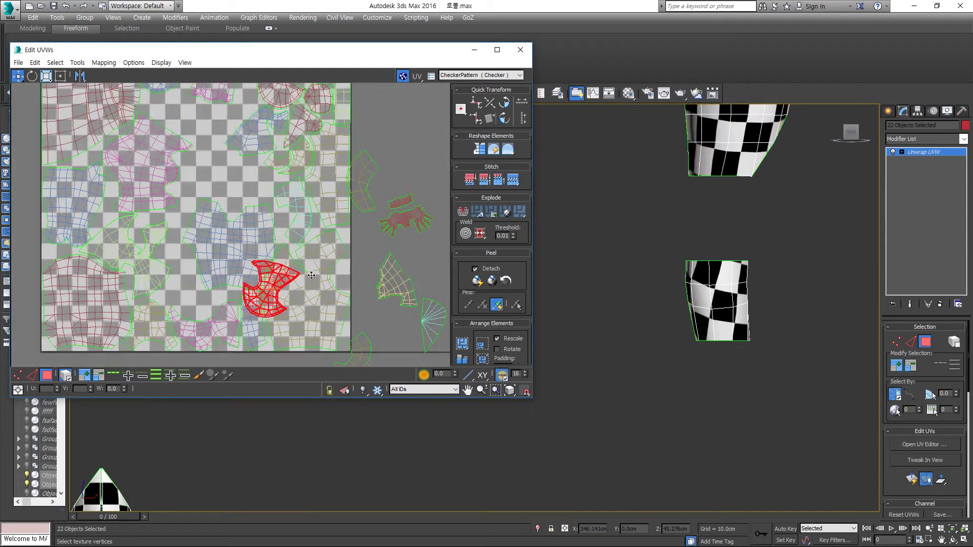
{"action": "left_click", "coordinate": [238, 228]}
{"action": "scroll", "coordinate": [239, 228], "scroll_direction": "down", "scroll_amount": 2}
{"action": "left_click", "coordinate": [375, 312]}
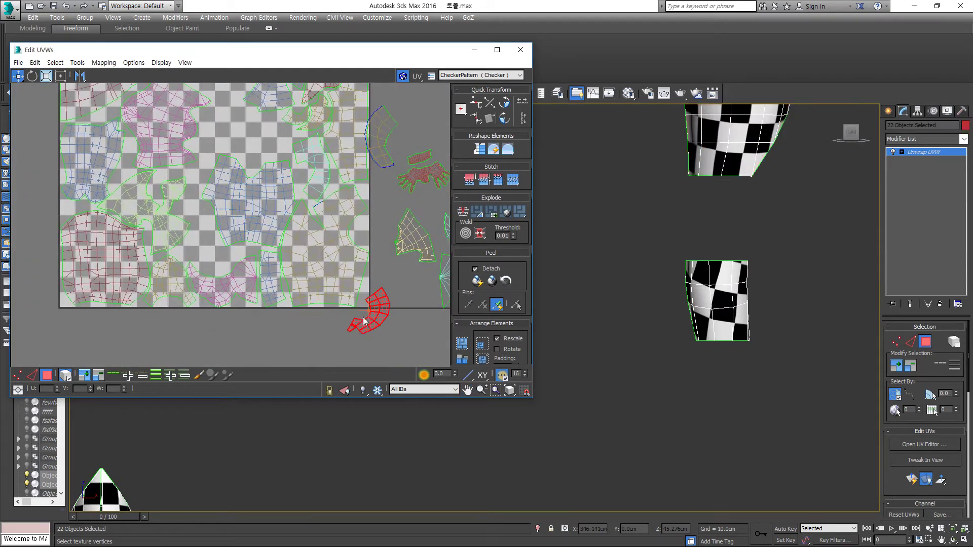
{"action": "scroll", "coordinate": [254, 304], "scroll_direction": "up", "scroll_amount": 2}
{"action": "scroll", "coordinate": [254, 304], "scroll_direction": "up", "scroll_amount": 2}
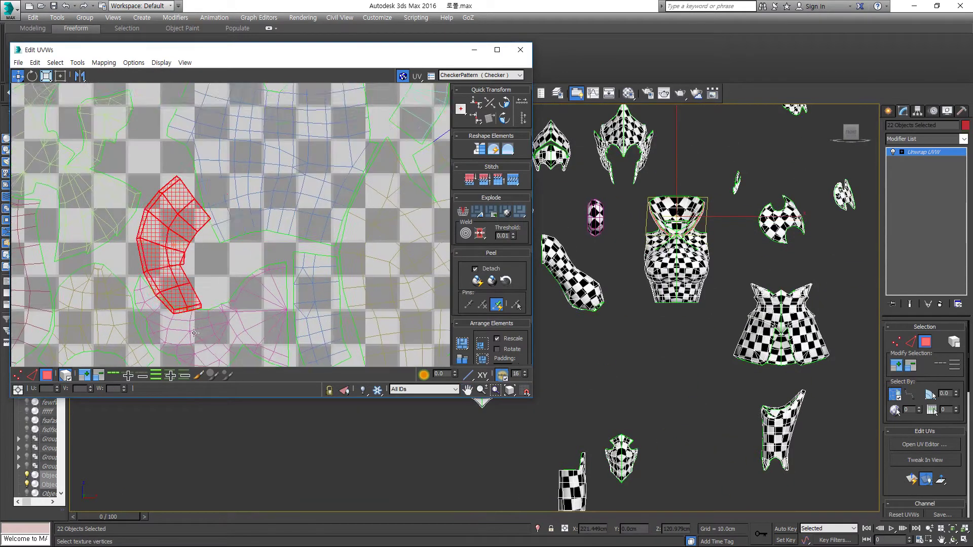
{"action": "scroll", "coordinate": [254, 304], "scroll_direction": "up", "scroll_amount": 2}
{"action": "left_click_drag", "start_coordinate": [236, 271], "coordinate": [227, 273]}
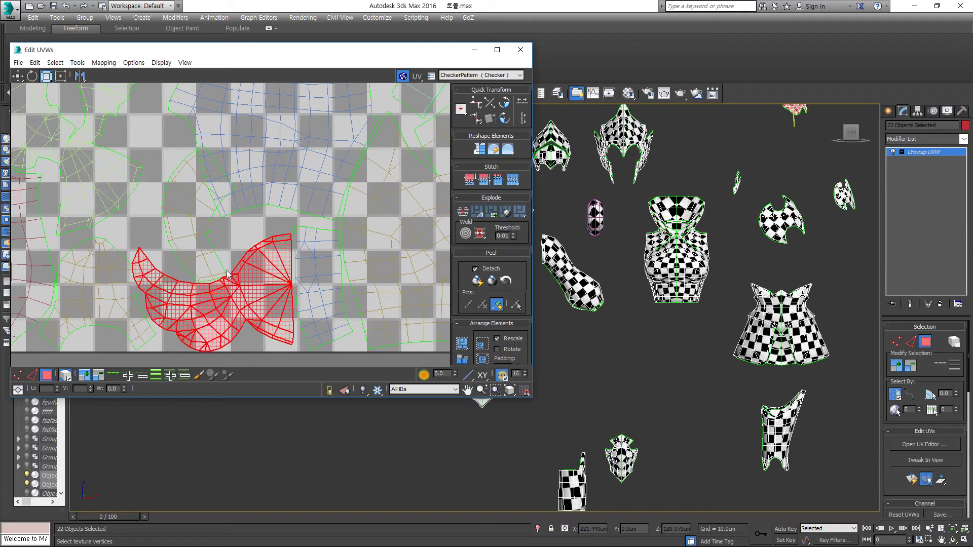
{"action": "scroll", "coordinate": [272, 312], "scroll_direction": "up", "scroll_amount": 1}
- Rotate the strip shell slightly counter-clockwise, try stitching it to the crescent, then undo the stitch
{"action": "left_click", "coordinate": [327, 310]}
{"action": "left_click_drag", "start_coordinate": [364, 287], "coordinate": [227, 217]}
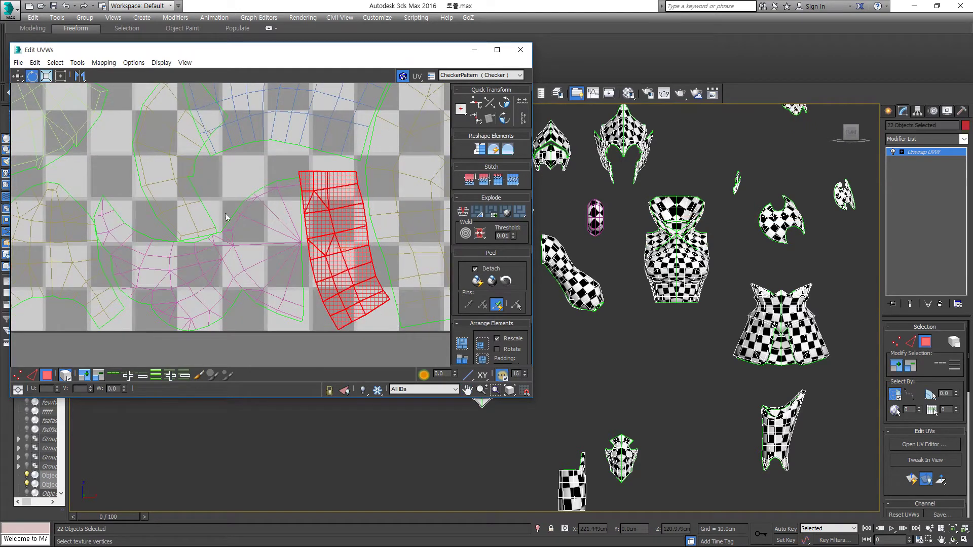
{"action": "key", "text": "ctrl+shift+s"}
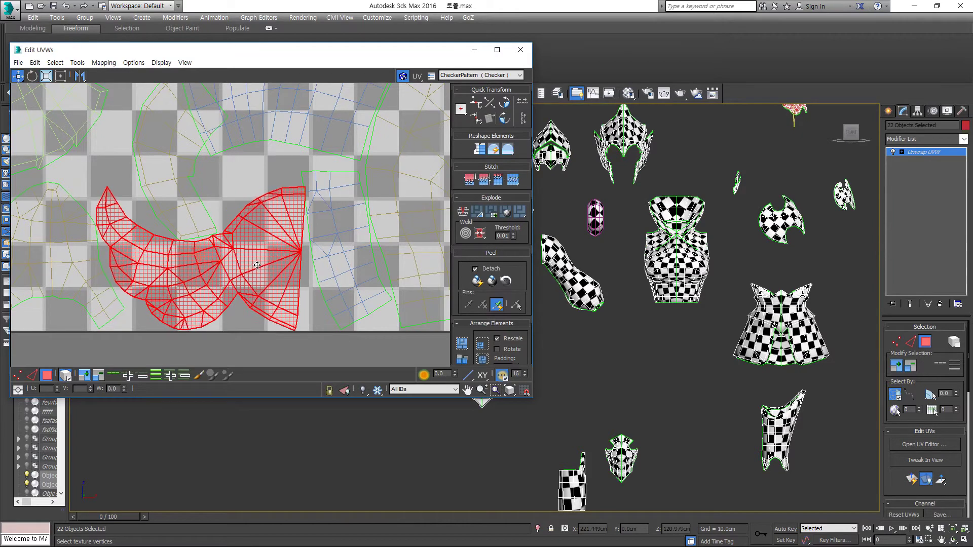
{"action": "scroll", "coordinate": [287, 309], "scroll_direction": "up", "scroll_amount": 2}
{"action": "mouse_move", "coordinate": [287, 309]}
{"action": "middle_mouse_down"}
{"action": "mouse_move", "coordinate": [333, 305]}
{"action": "mouse_move", "coordinate": [231, 261]}
{"action": "middle_mouse_up"}
{"action": "key", "text": "ctrl+z"}
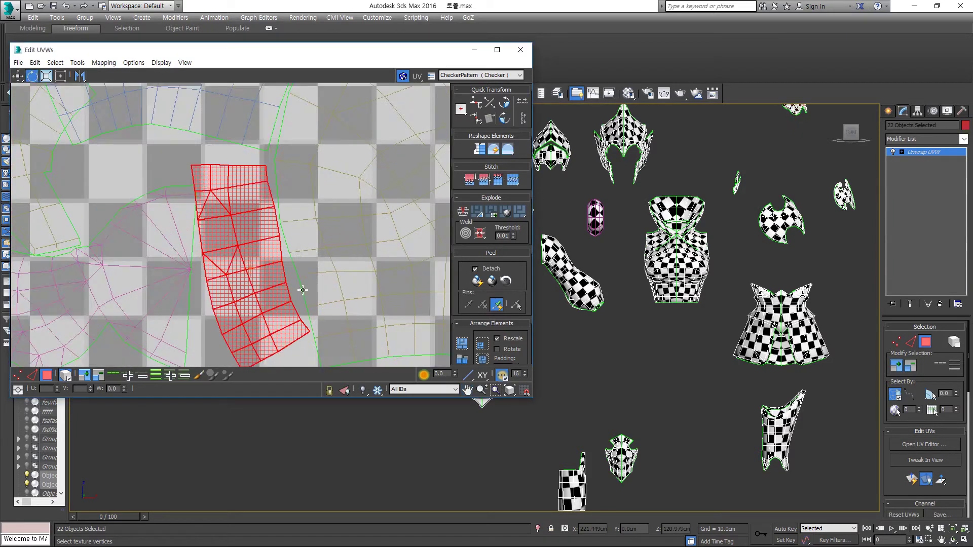
{"action": "middle_click_drag", "start_coordinate": [303, 290], "coordinate": [298, 262]}
{"action": "left_click", "coordinate": [18, 76]}
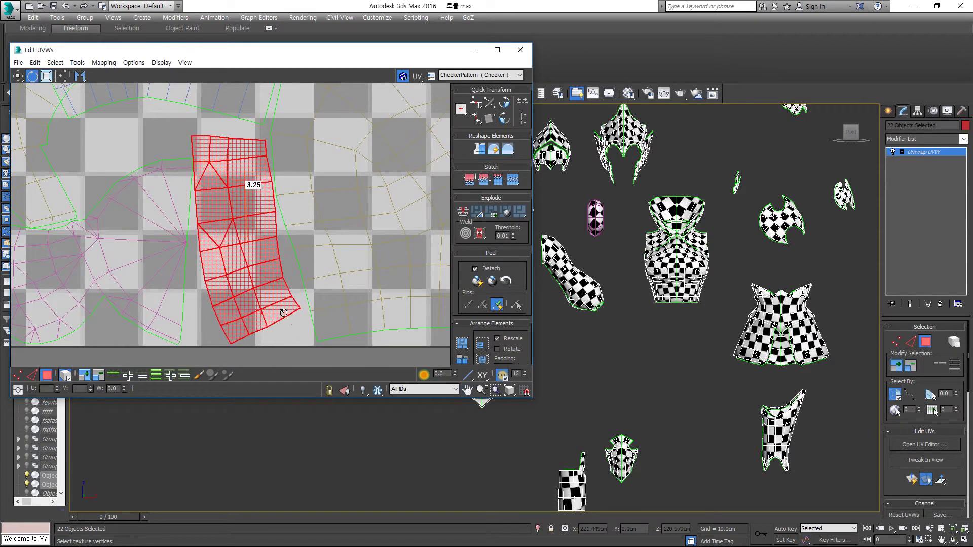
{"action": "scroll", "coordinate": [271, 297], "scroll_direction": "down", "scroll_amount": 3}
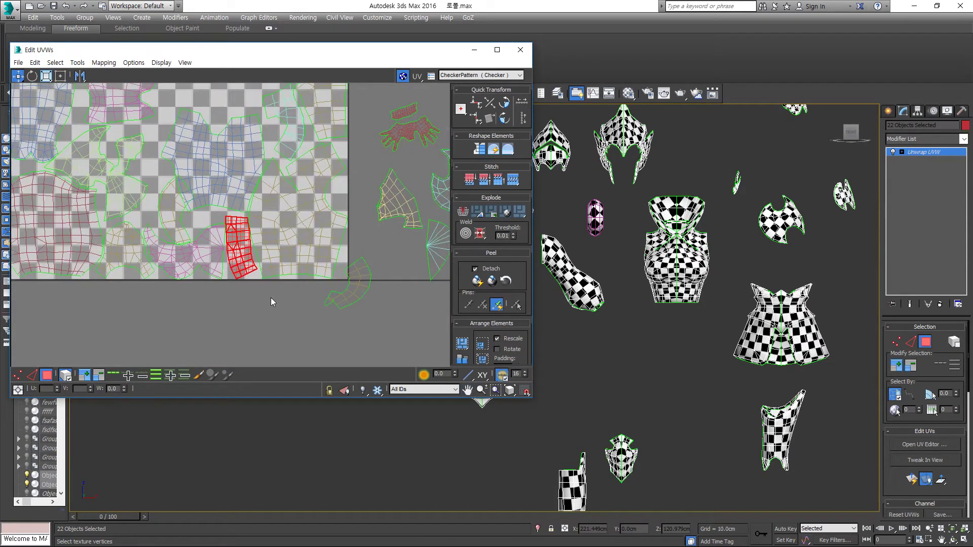
- Rotate the strip shell further to straighten it
{"action": "middle_click_drag", "start_coordinate": [271, 296], "coordinate": [227, 276]}
{"action": "left_click", "coordinate": [227, 278]}
{"action": "key", "text": "ctrl+z"}
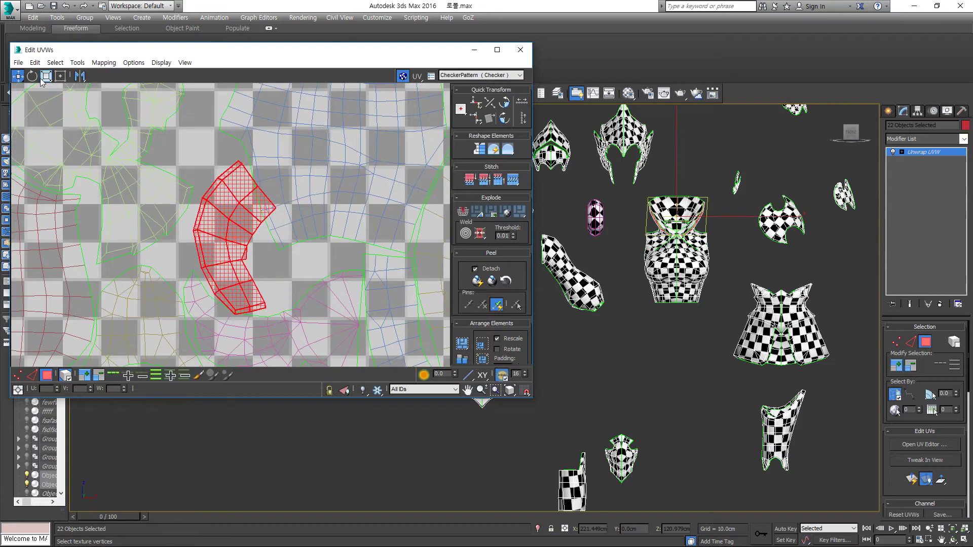
{"action": "scroll", "coordinate": [268, 291], "scroll_direction": "up", "scroll_amount": 1}
{"action": "left_click_drag", "start_coordinate": [271, 289], "coordinate": [245, 290]}
{"action": "key", "text": "w"}
{"action": "scroll", "coordinate": [244, 290], "scroll_direction": "down", "scroll_amount": 3}
- Align the crown-shaped shell and the strip using the Rotate and Move tools
{"action": "left_click", "coordinate": [191, 163]}
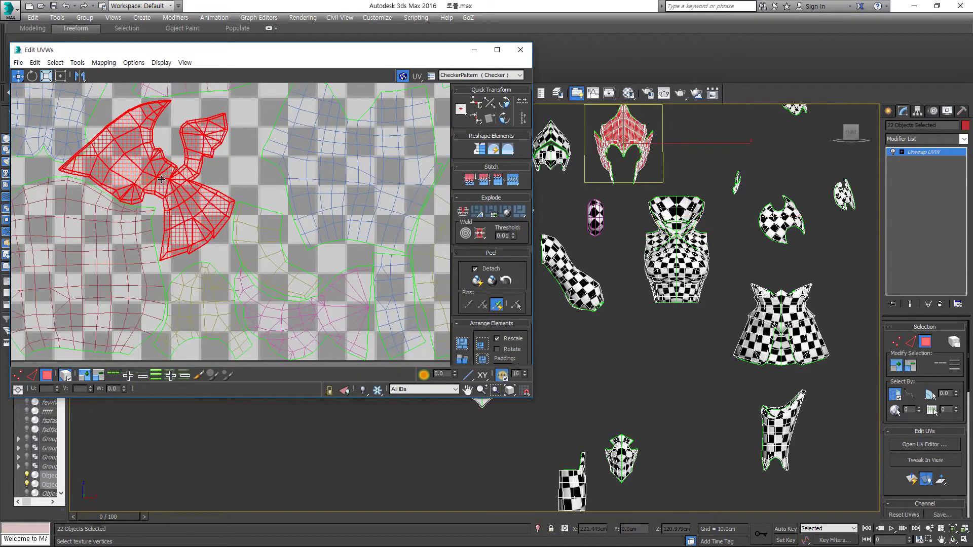
{"action": "scroll", "coordinate": [169, 192], "scroll_direction": "up", "scroll_amount": 4}
{"action": "key", "text": "ctrl+z"}
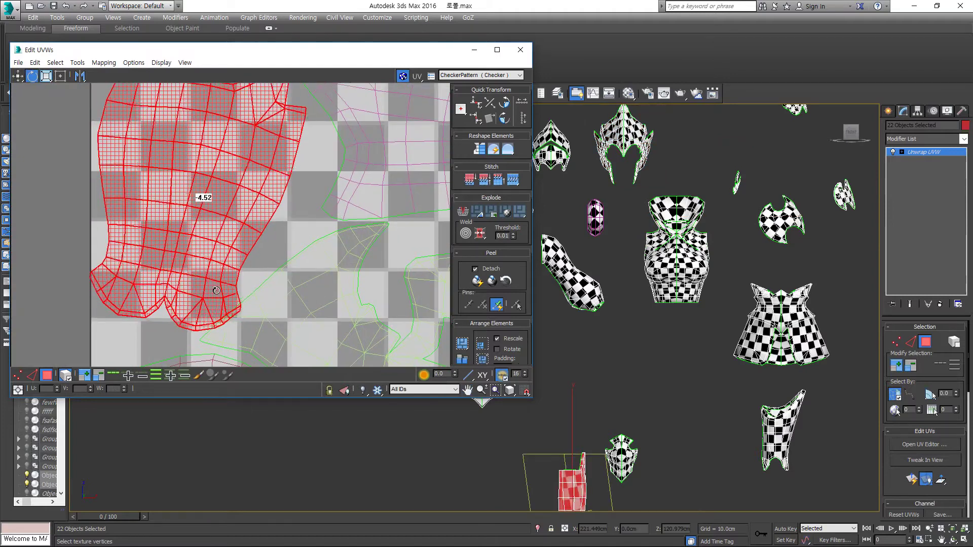
{"action": "scroll", "coordinate": [87, 160], "scroll_direction": "down", "scroll_amount": 2}
{"action": "key", "text": "e"}
{"action": "scroll", "coordinate": [162, 228], "scroll_direction": "up", "scroll_amount": 2}
{"action": "scroll", "coordinate": [252, 225], "scroll_direction": "down", "scroll_amount": 1}
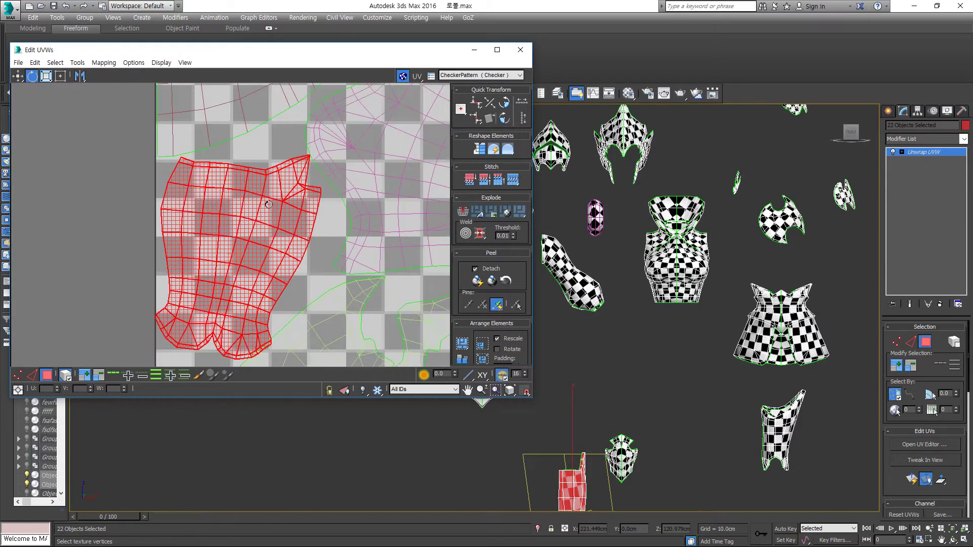
{"action": "key", "text": "w"}
{"action": "scroll", "coordinate": [254, 224], "scroll_direction": "down", "scroll_amount": 1}
- Select the skirt, bodice and bodice-top shells to straighten them with Rotate
{"action": "left_click", "coordinate": [233, 227]}
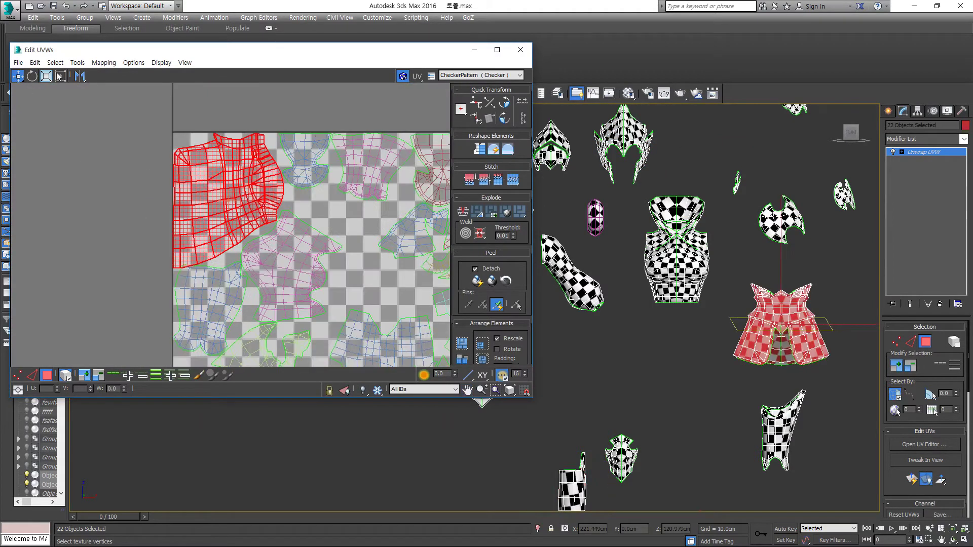
{"action": "scroll", "coordinate": [242, 187], "scroll_direction": "up", "scroll_amount": 2}
{"action": "left_click", "coordinate": [234, 197]}
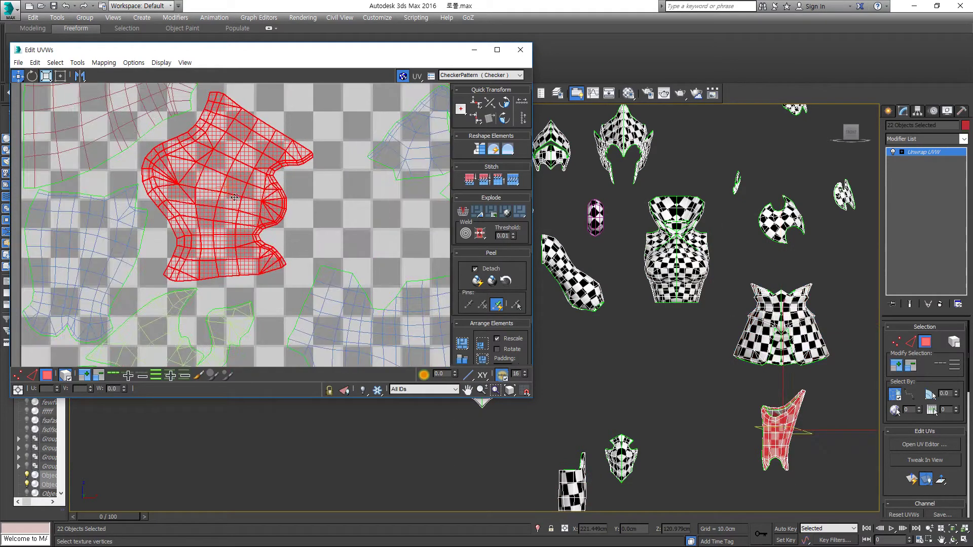
{"action": "scroll", "coordinate": [234, 197], "scroll_direction": "down", "scroll_amount": 5}
{"action": "middle_click_drag", "start_coordinate": [238, 203], "coordinate": [324, 345]}
{"action": "left_click", "coordinate": [333, 354]}
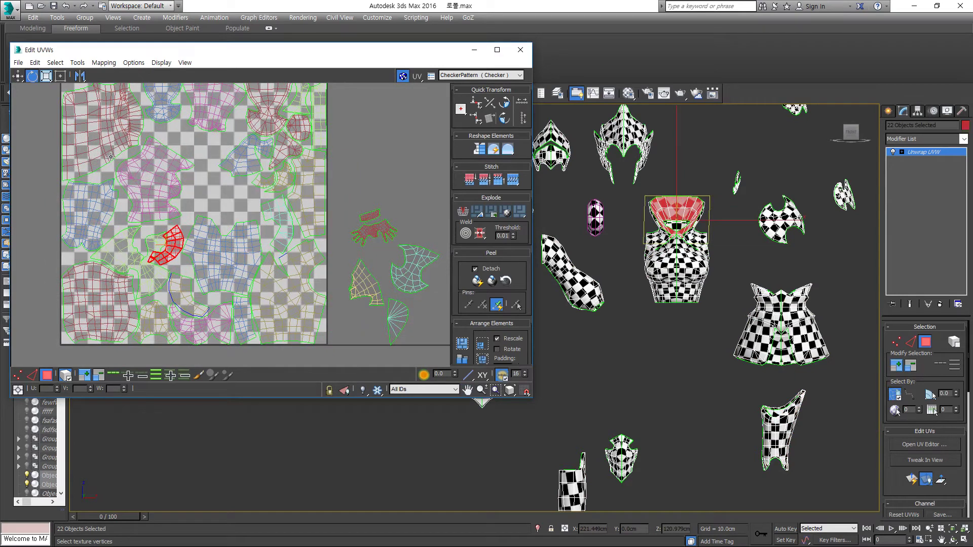
{"action": "scroll", "coordinate": [160, 253], "scroll_direction": "up", "scroll_amount": 3}
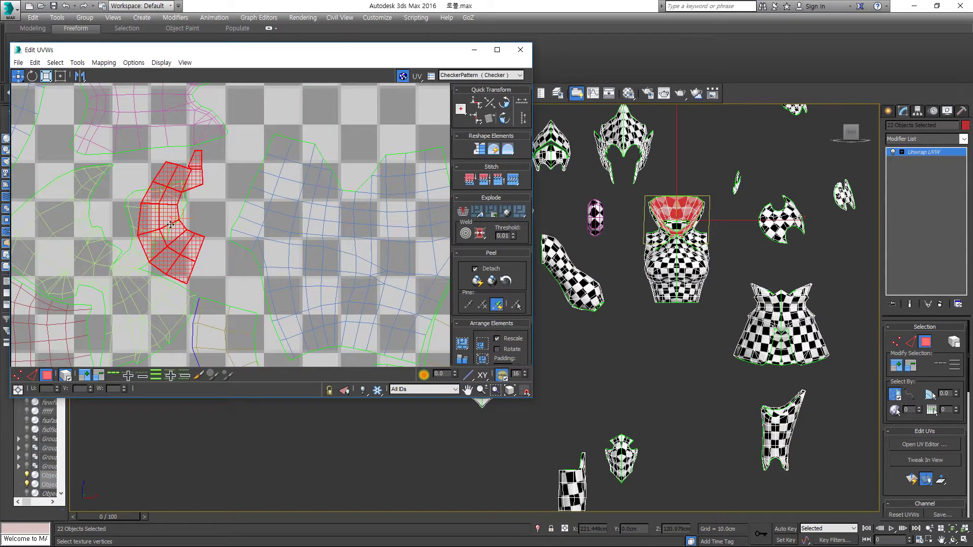
{"action": "left_click", "coordinate": [32, 76]}
{"action": "scroll", "coordinate": [263, 278], "scroll_direction": "up", "scroll_amount": 2}
- Select all UV shells, check a single shell, then clear the selection
{"action": "key", "text": "ctrl+a"}
{"action": "scroll", "coordinate": [263, 279], "scroll_direction": "down", "scroll_amount": 5}
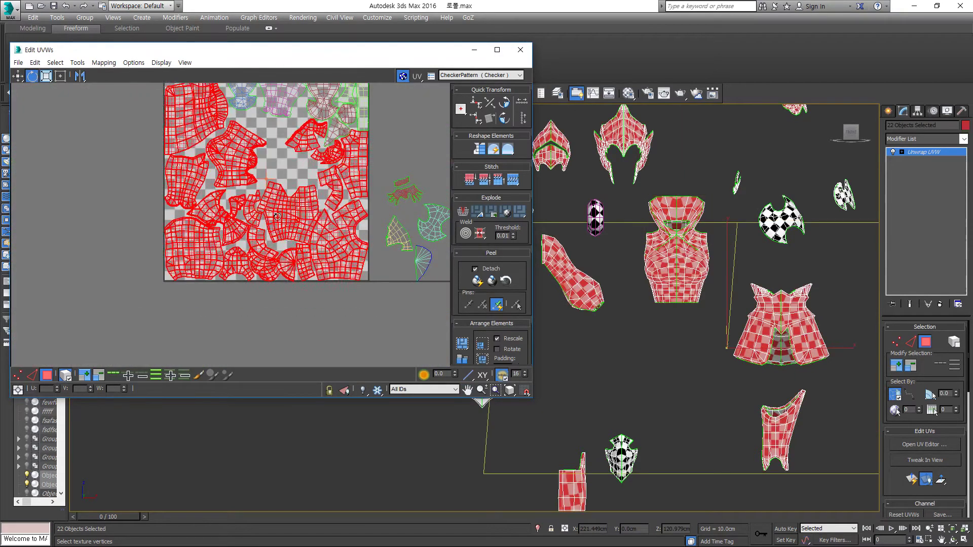
{"action": "left_click", "coordinate": [251, 179]}
{"action": "scroll", "coordinate": [252, 178], "scroll_direction": "up", "scroll_amount": 5}
{"action": "left_click", "coordinate": [19, 76]}
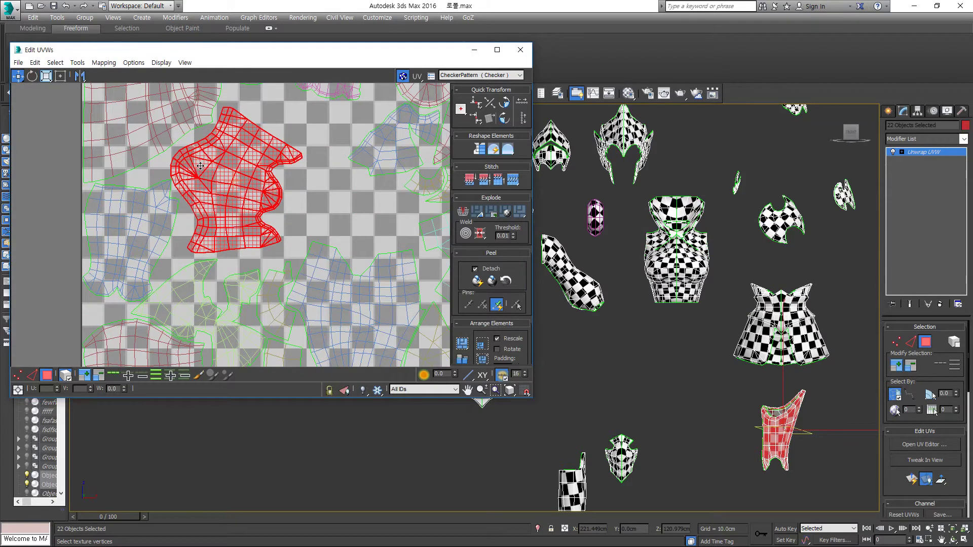
{"action": "left_click", "coordinate": [31, 76]}
{"action": "scroll", "coordinate": [202, 228], "scroll_direction": "up", "scroll_amount": 2}
{"action": "scroll", "coordinate": [203, 228], "scroll_direction": "down", "scroll_amount": 5}
{"action": "key", "text": "ctrl+a"}
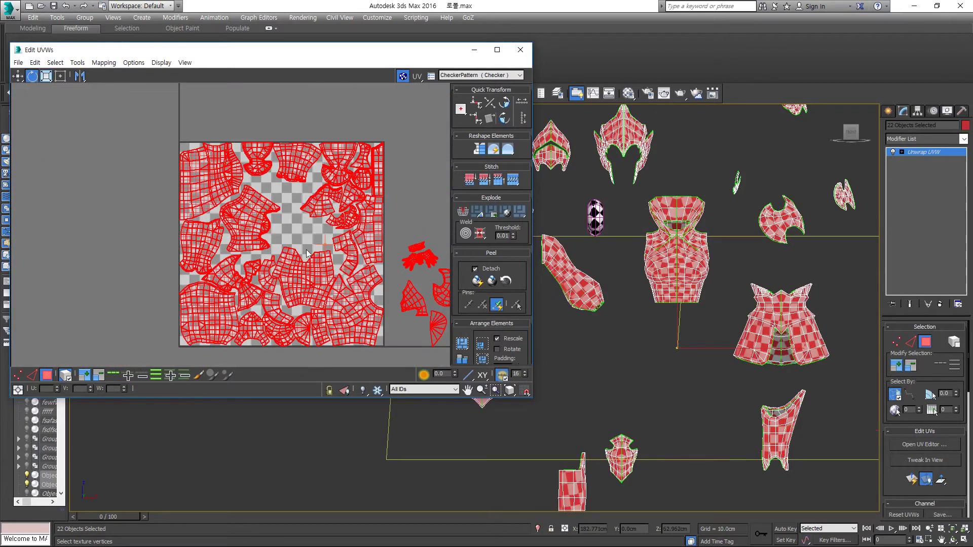
{"action": "left_click", "coordinate": [286, 295]}
{"action": "scroll", "coordinate": [286, 295], "scroll_direction": "up", "scroll_amount": 5}
- Move the bat-shaped shell into the checker tile and rotate it about 36 degrees
{"action": "left_click", "coordinate": [377, 294]}
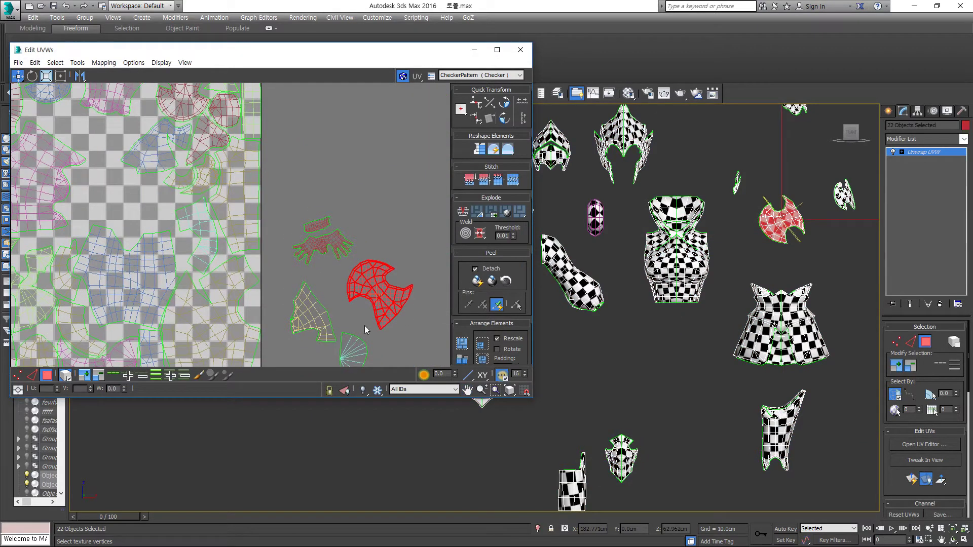
{"action": "left_click_drag", "start_coordinate": [377, 293], "coordinate": [106, 197]}
{"action": "scroll", "coordinate": [107, 198], "scroll_direction": "up", "scroll_amount": 3}
{"action": "left_click", "coordinate": [32, 76]}
{"action": "left_click_drag", "start_coordinate": [202, 177], "coordinate": [216, 203]}
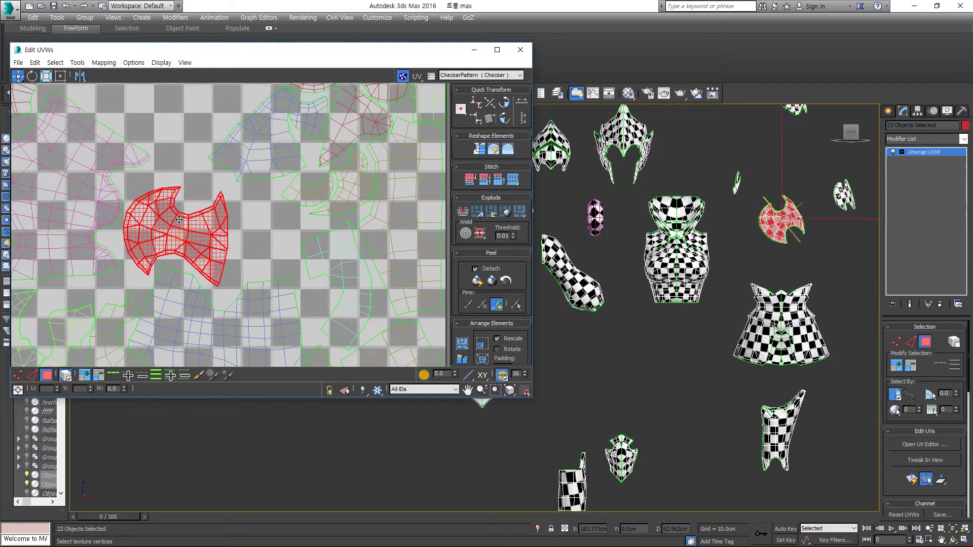
{"action": "scroll", "coordinate": [203, 202], "scroll_direction": "up", "scroll_amount": 3}
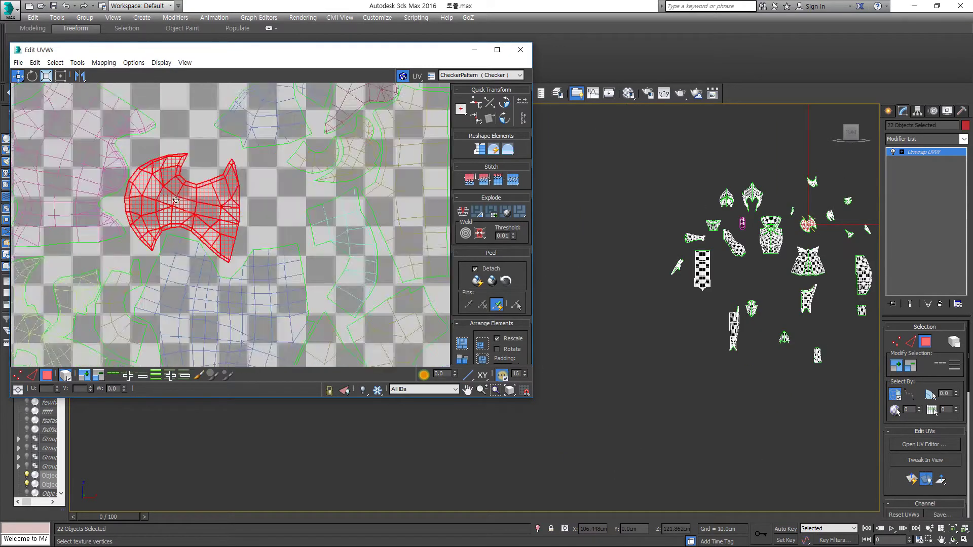
{"action": "scroll", "coordinate": [291, 293], "scroll_direction": "down", "scroll_amount": 6}
{"action": "key", "text": "q"}
{"action": "scroll", "coordinate": [174, 167], "scroll_direction": "up", "scroll_amount": 3}
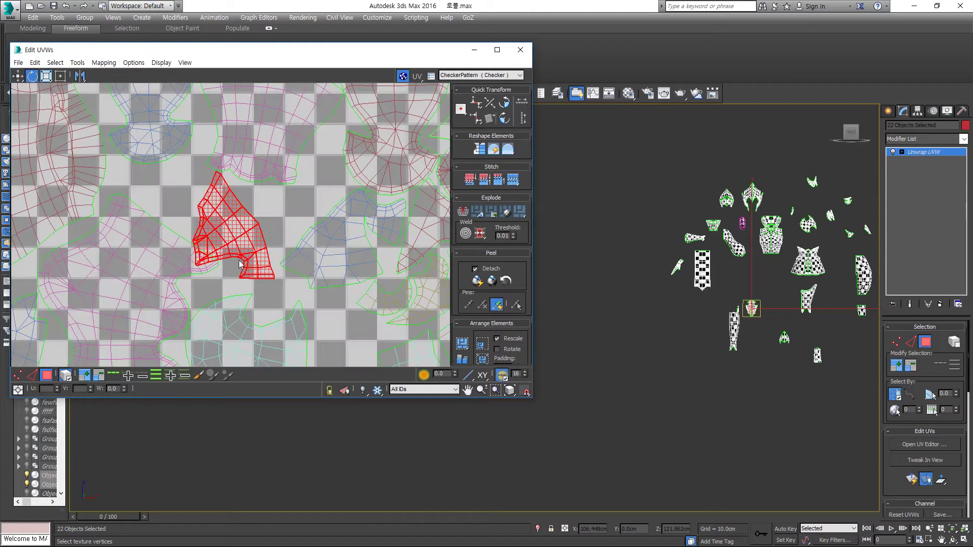
- Straighten the red shell and rotate the hand-shaped shell about 34 degrees
{"action": "left_click", "coordinate": [31, 76]}
{"action": "mouse_move", "coordinate": [268, 213]}
{"action": "left_mouse_down"}
{"action": "mouse_move", "coordinate": [16, 80]}
{"action": "mouse_move", "coordinate": [195, 202]}
{"action": "left_mouse_up"}
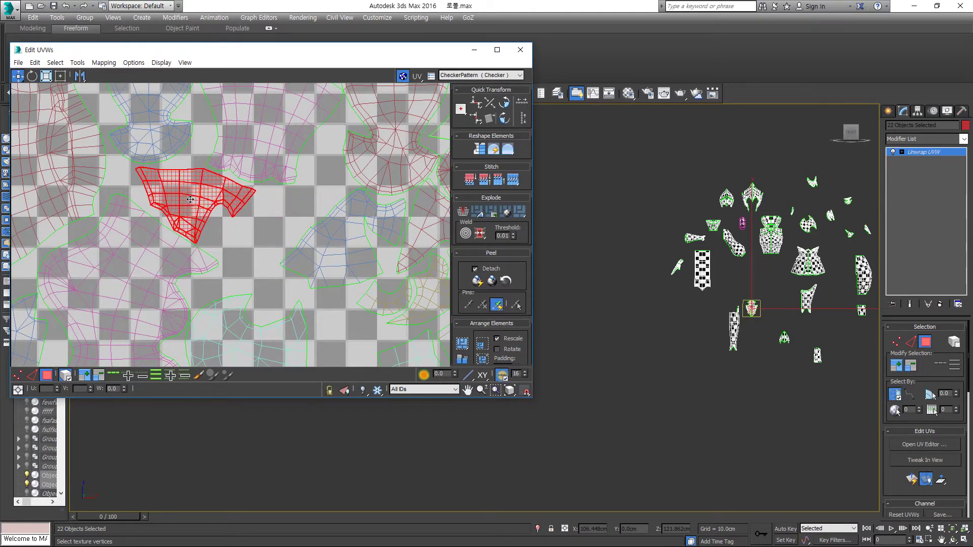
{"action": "scroll", "coordinate": [190, 199], "scroll_direction": "down", "scroll_amount": 3}
{"action": "left_click", "coordinate": [299, 215]}
{"action": "scroll", "coordinate": [299, 215], "scroll_direction": "up", "scroll_amount": 3}
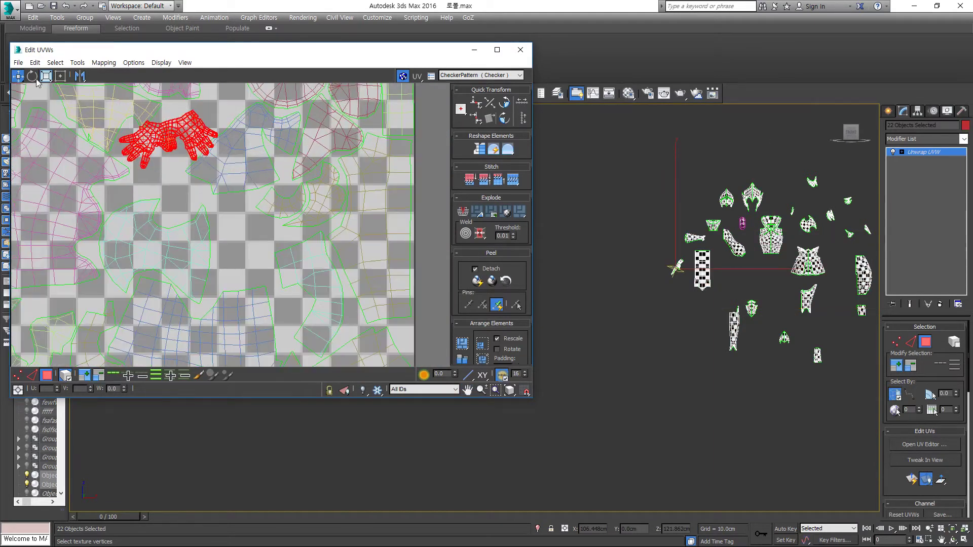
{"action": "left_click", "coordinate": [31, 76]}
{"action": "scroll", "coordinate": [202, 212], "scroll_direction": "up", "scroll_amount": 1}
{"action": "left_click_drag", "start_coordinate": [212, 213], "coordinate": [234, 180]}
{"action": "scroll", "coordinate": [202, 188], "scroll_direction": "up", "scroll_amount": 2}
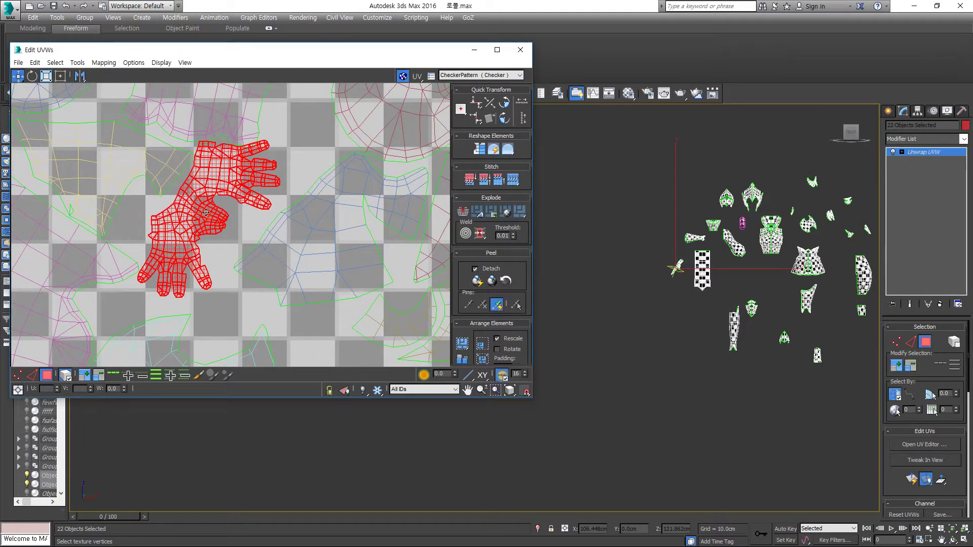
{"action": "scroll", "coordinate": [206, 213], "scroll_direction": "down", "scroll_amount": 3}
- Select the arm shell, then the fan-shaped shell with the whole tile in view
{"action": "left_click", "coordinate": [162, 206]}
{"action": "scroll", "coordinate": [167, 215], "scroll_direction": "up", "scroll_amount": 3}
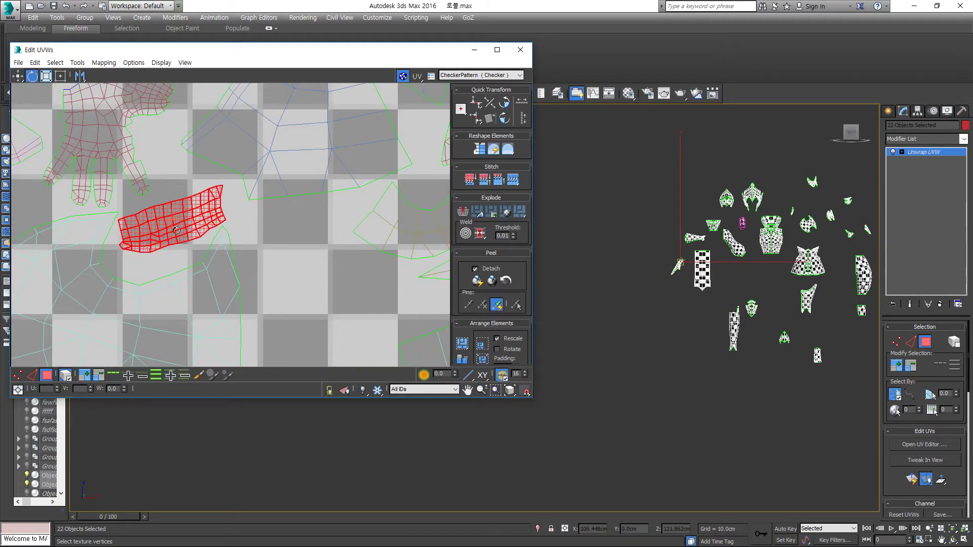
{"action": "scroll", "coordinate": [173, 193], "scroll_direction": "down", "scroll_amount": 4}
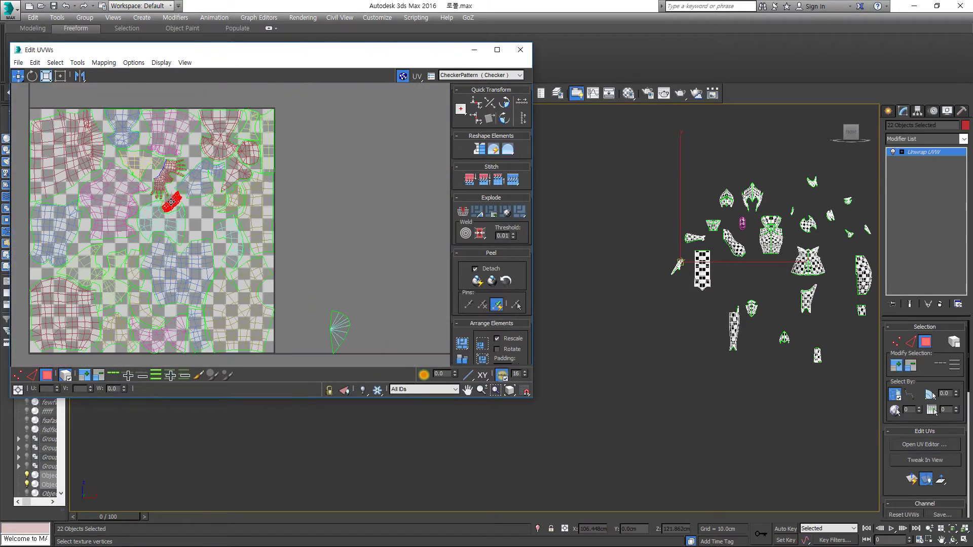
{"action": "middle_click_drag", "start_coordinate": [173, 193], "coordinate": [216, 198]}
{"action": "scroll", "coordinate": [621, 312], "scroll_direction": "up", "scroll_amount": 4}
{"action": "left_click", "coordinate": [238, 214]}
{"action": "scroll", "coordinate": [238, 215], "scroll_direction": "up", "scroll_amount": 3}
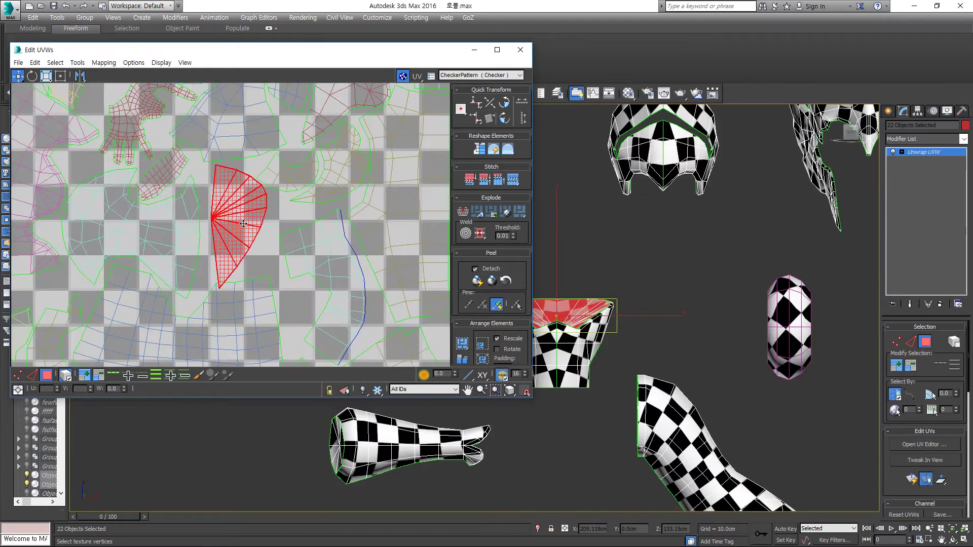
{"action": "left_click", "coordinate": [18, 76]}
{"action": "scroll", "coordinate": [228, 220], "scroll_direction": "up", "scroll_amount": 3}
{"action": "scroll", "coordinate": [196, 216], "scroll_direction": "down", "scroll_amount": 3}
- Scale the two arc shells up slightly, rotate them about -10 degrees and reposition them
{"action": "left_click", "coordinate": [302, 168]}
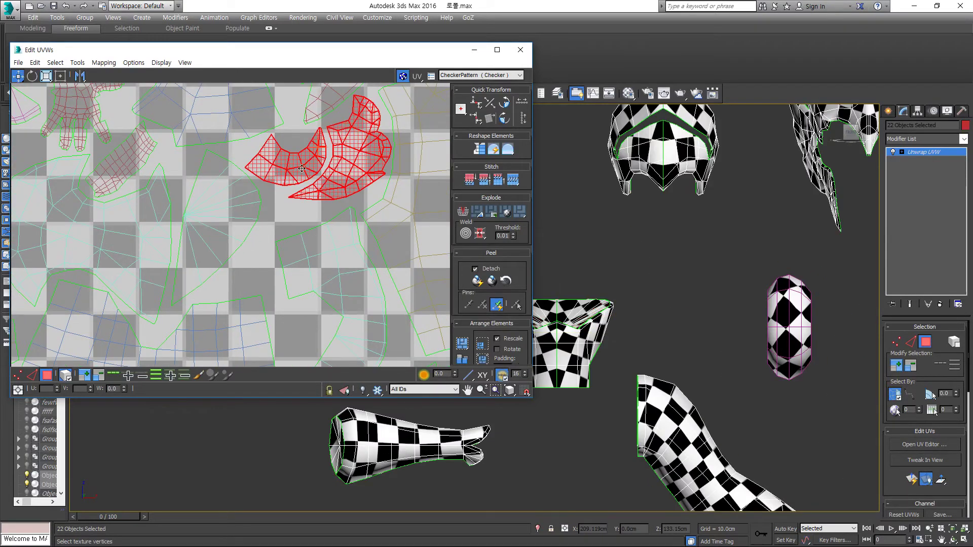
{"action": "left_click_drag", "start_coordinate": [358, 148], "coordinate": [356, 143]}
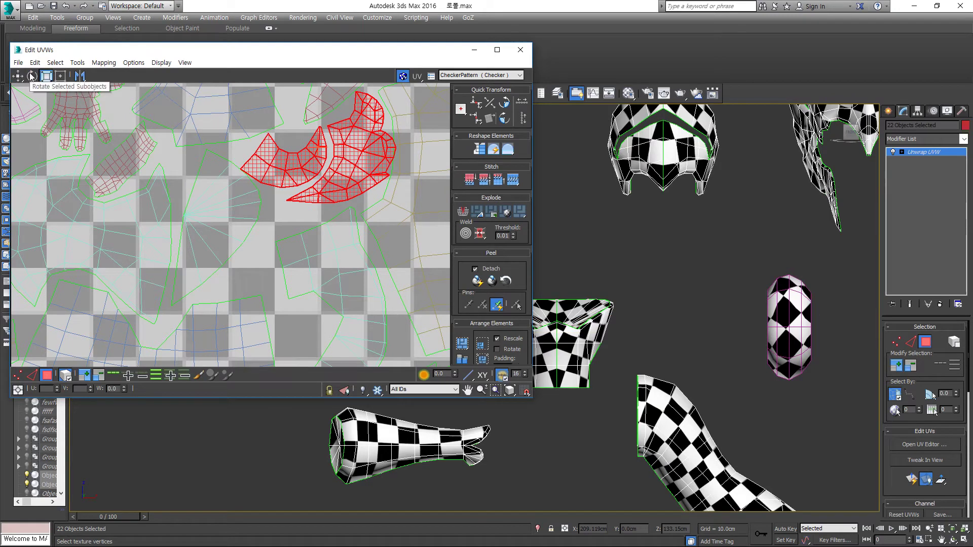
{"action": "scroll", "coordinate": [221, 122], "scroll_direction": "up", "scroll_amount": 2}
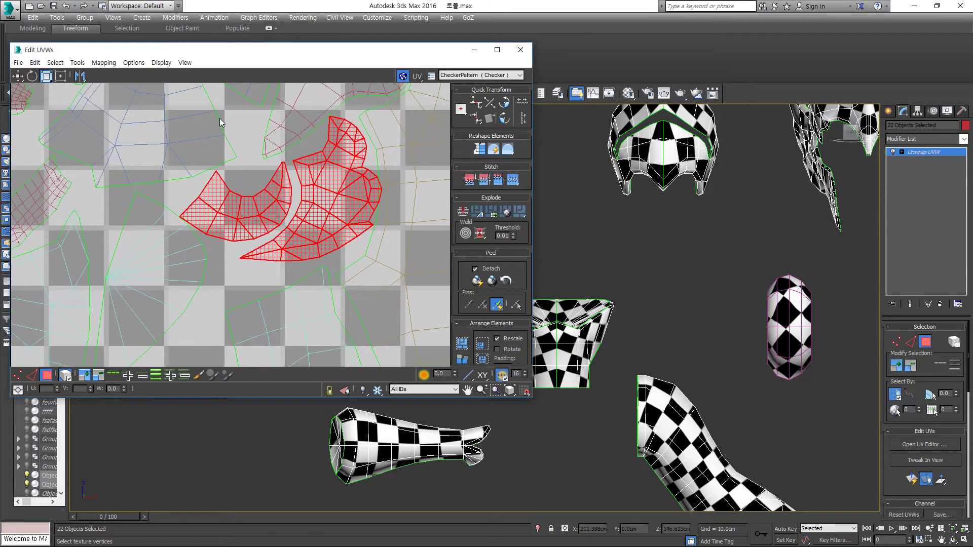
{"action": "left_click_drag", "start_coordinate": [304, 205], "coordinate": [357, 212]}
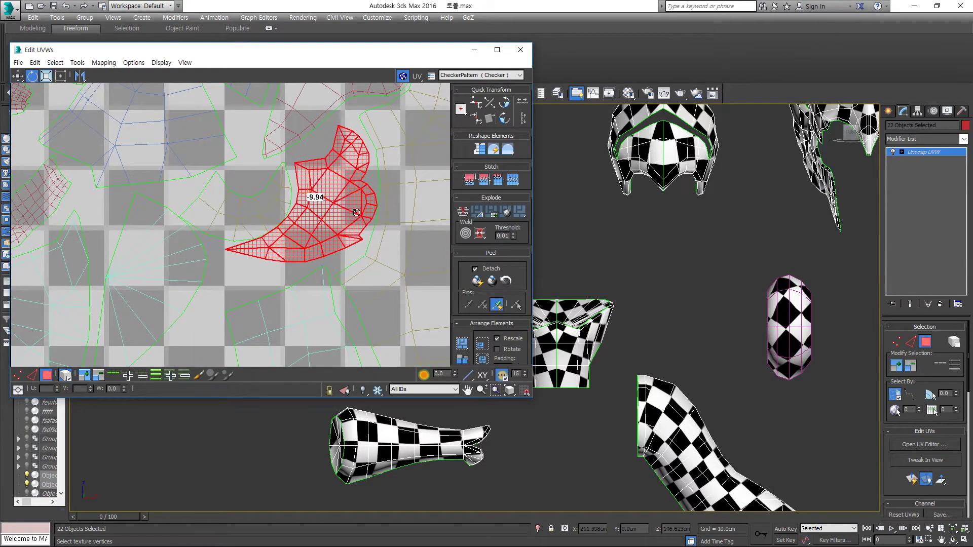
{"action": "key", "text": "w"}
{"action": "left_click_drag", "start_coordinate": [238, 211], "coordinate": [319, 233]}
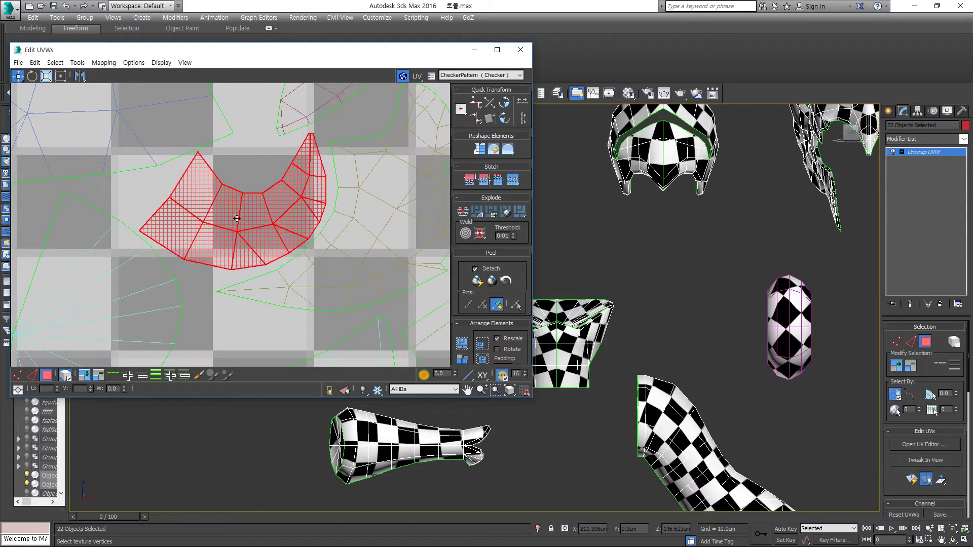
{"action": "scroll", "coordinate": [319, 233], "scroll_direction": "down", "scroll_amount": 2}
{"action": "scroll", "coordinate": [351, 297], "scroll_direction": "down", "scroll_amount": 3}
{"action": "scroll", "coordinate": [369, 234], "scroll_direction": "down", "scroll_amount": 2}
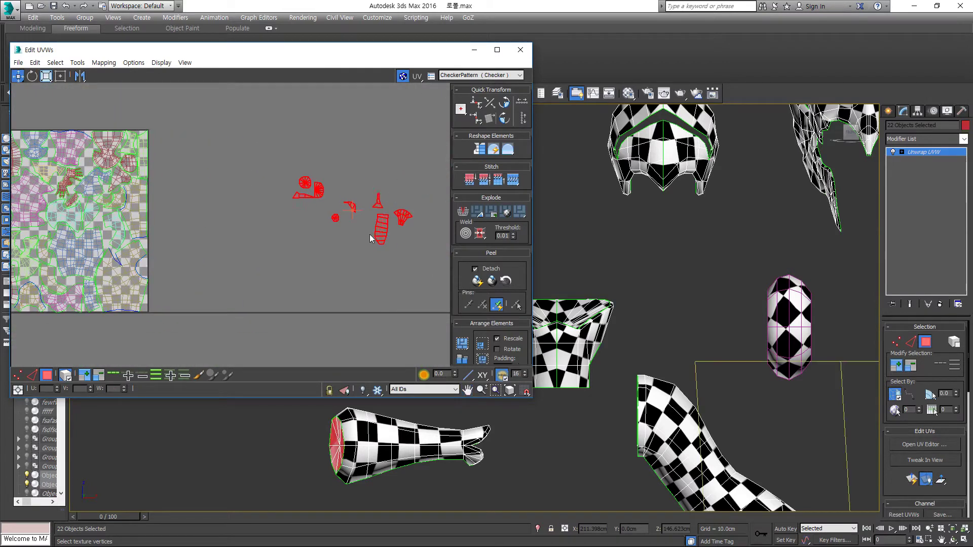
{"action": "scroll", "coordinate": [294, 264], "scroll_direction": "up", "scroll_amount": 5}
{"action": "scroll", "coordinate": [243, 189], "scroll_direction": "up", "scroll_amount": 2}
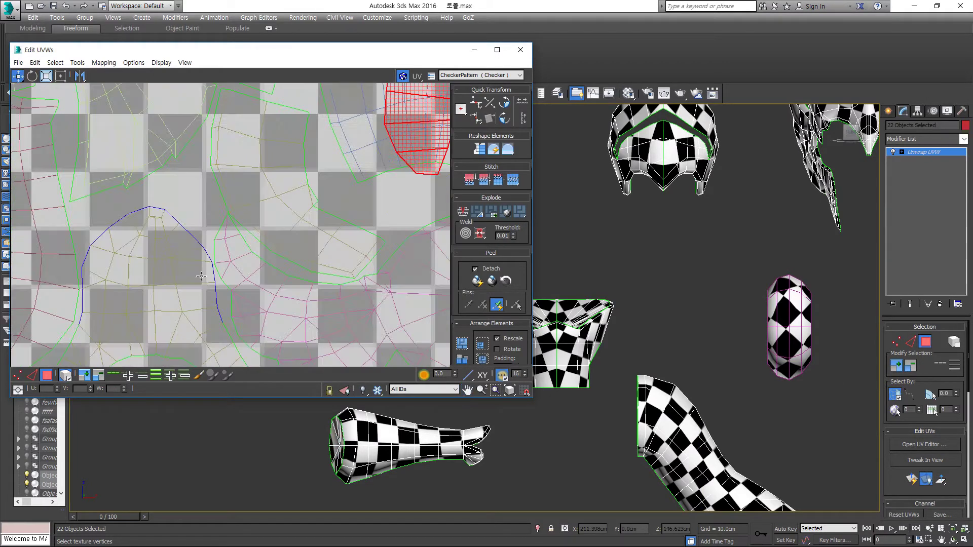
{"action": "scroll", "coordinate": [243, 189], "scroll_direction": "up", "scroll_amount": 4}
{"action": "scroll", "coordinate": [269, 244], "scroll_direction": "down", "scroll_amount": 5}
- Move the strip shell left over the blue edge of the layout
{"action": "left_click_drag", "start_coordinate": [268, 244], "coordinate": [174, 248]}
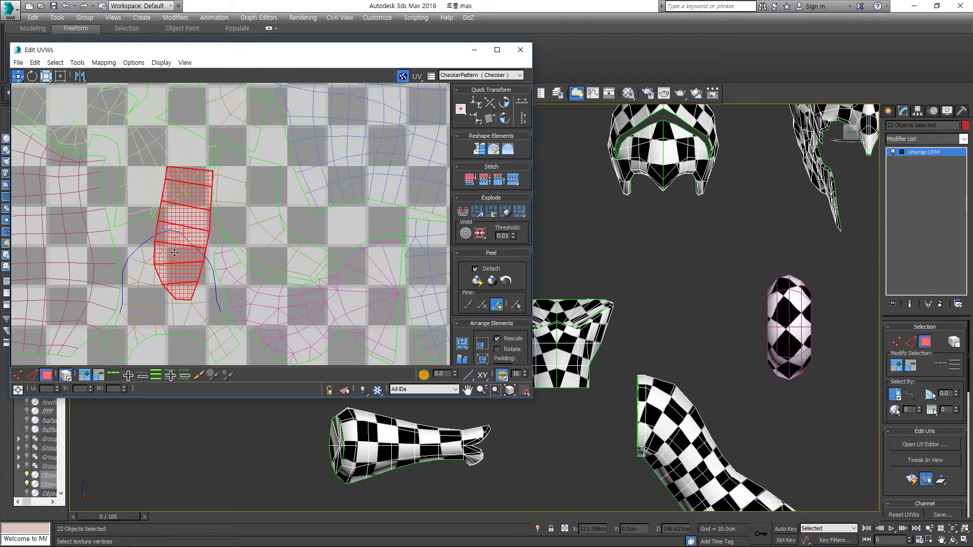
{"action": "middle_click_drag", "start_coordinate": [180, 254], "coordinate": [216, 248]}
{"action": "scroll", "coordinate": [220, 229], "scroll_direction": "down", "scroll_amount": 2}
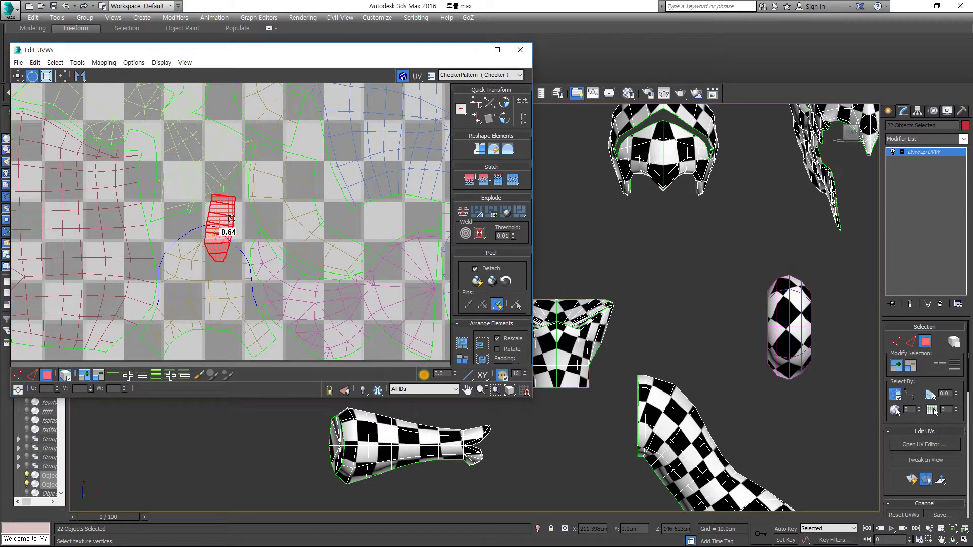
{"action": "scroll", "coordinate": [152, 167], "scroll_direction": "up", "scroll_amount": 2}
{"action": "scroll", "coordinate": [169, 178], "scroll_direction": "down", "scroll_amount": 6}
{"action": "mouse_move", "coordinate": [243, 223]}
{"action": "middle_mouse_down"}
{"action": "mouse_move", "coordinate": [361, 182]}
{"action": "mouse_move", "coordinate": [433, 197]}
{"action": "middle_mouse_up"}
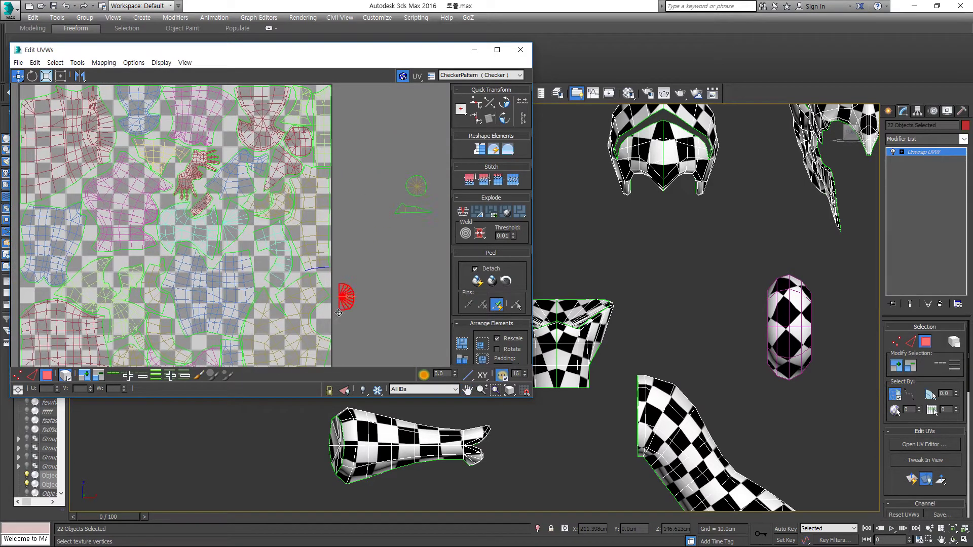
- Orbit the 3D view around the head and frame the whole character
{"action": "scroll", "coordinate": [338, 313], "scroll_direction": "up", "scroll_amount": 3}
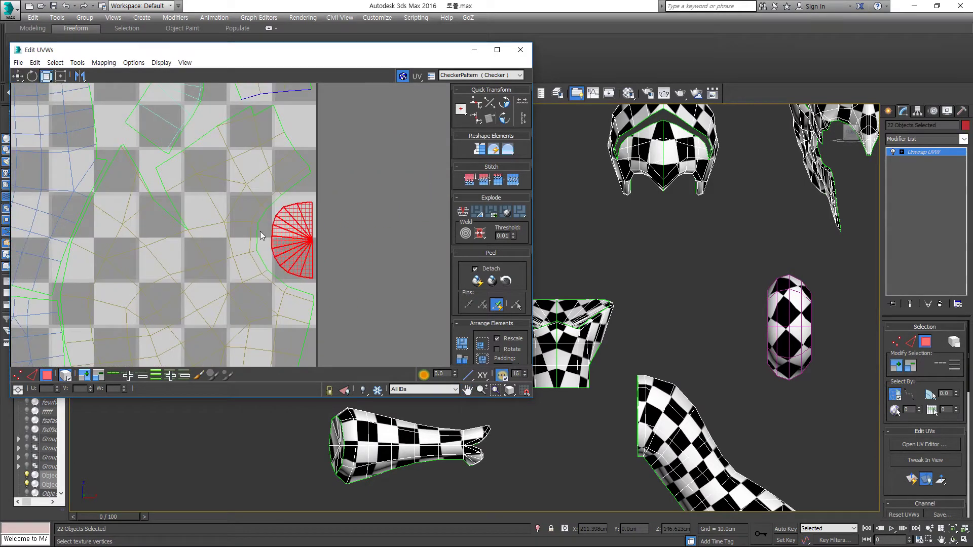
{"action": "scroll", "coordinate": [261, 236], "scroll_direction": "up", "scroll_amount": 1}
{"action": "middle_click_drag", "start_coordinate": [707, 327], "coordinate": [580, 327], "text": "alt"}
{"action": "scroll", "coordinate": [256, 273], "scroll_direction": "down", "scroll_amount": 4}
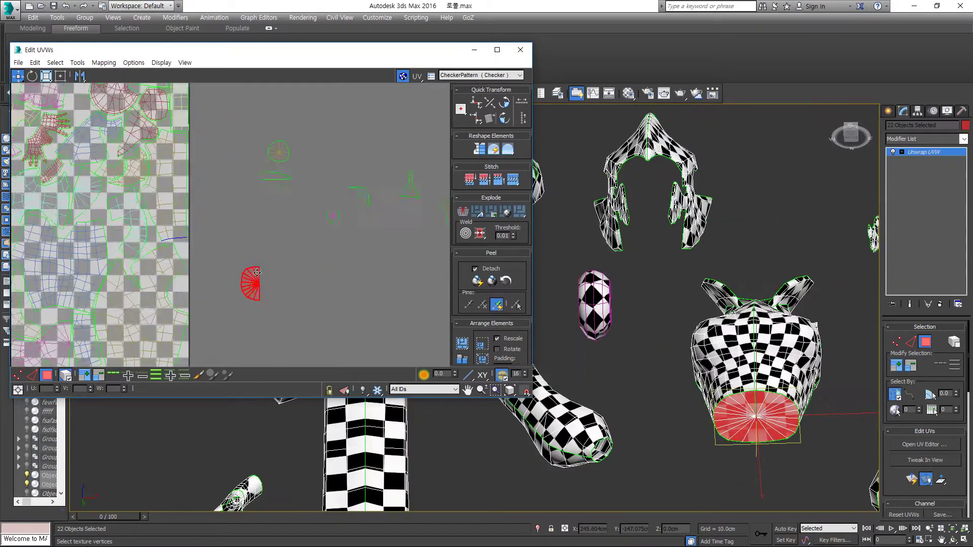
{"action": "middle_click_drag", "start_coordinate": [257, 273], "coordinate": [430, 250]}
{"action": "scroll", "coordinate": [660, 320], "scroll_direction": "down", "scroll_amount": 3}
{"action": "middle_click_drag", "start_coordinate": [661, 320], "coordinate": [735, 304], "text": "alt"}
{"action": "scroll", "coordinate": [323, 272], "scroll_direction": "down", "scroll_amount": 2}
- Select the small fan-shaped shell beside the tile and move it into place
{"action": "left_click", "coordinate": [323, 273]}
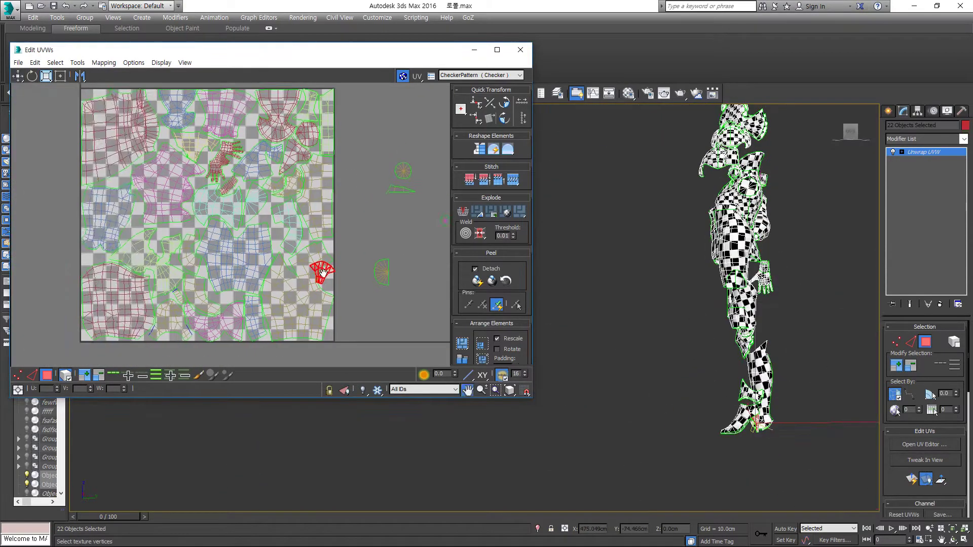
{"action": "scroll", "coordinate": [323, 272], "scroll_direction": "up", "scroll_amount": 5}
{"action": "scroll", "coordinate": [322, 273], "scroll_direction": "down", "scroll_amount": 6}
{"action": "scroll", "coordinate": [261, 274], "scroll_direction": "up", "scroll_amount": 4}
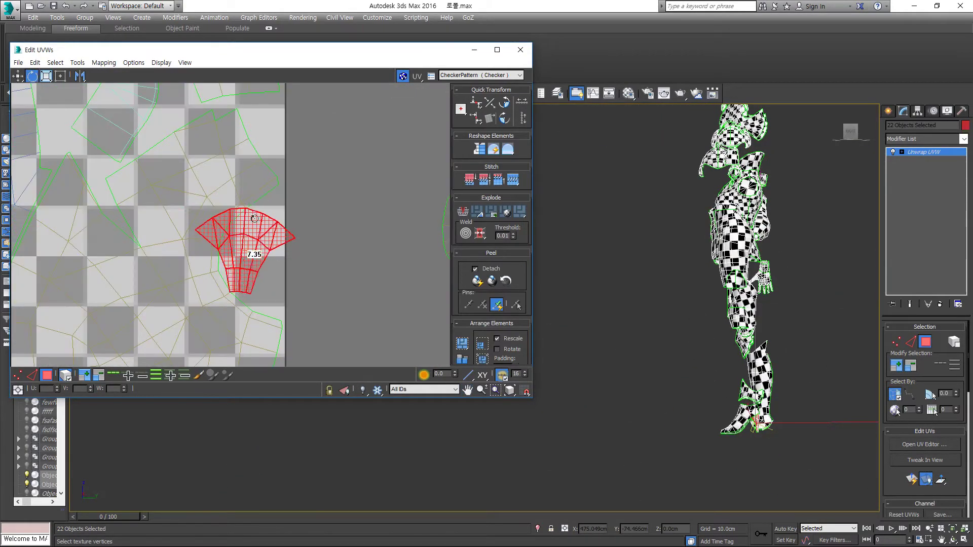
{"action": "left_click", "coordinate": [18, 79]}
{"action": "scroll", "coordinate": [244, 259], "scroll_direction": "up", "scroll_amount": 1}
{"action": "scroll", "coordinate": [233, 237], "scroll_direction": "up", "scroll_amount": 2}
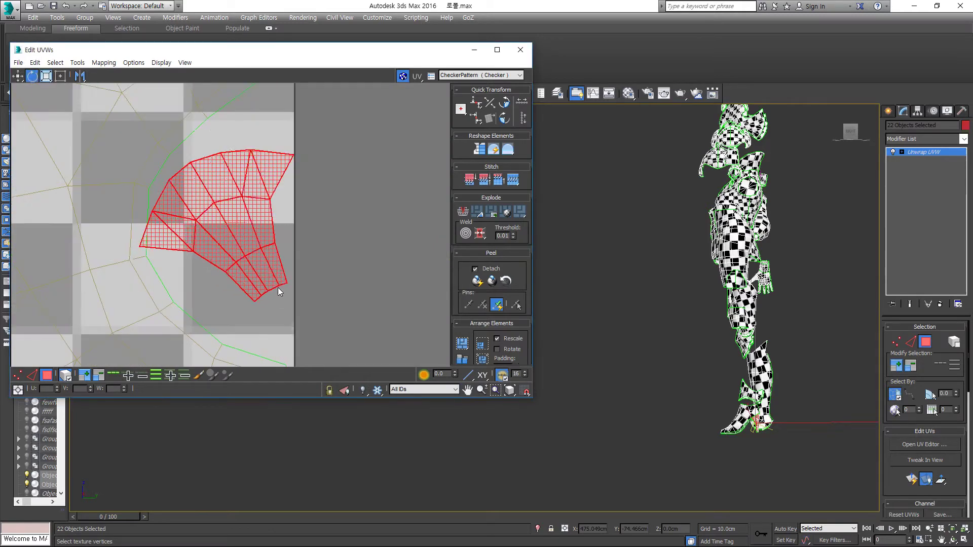
{"action": "scroll", "coordinate": [243, 231], "scroll_direction": "down", "scroll_amount": 6}
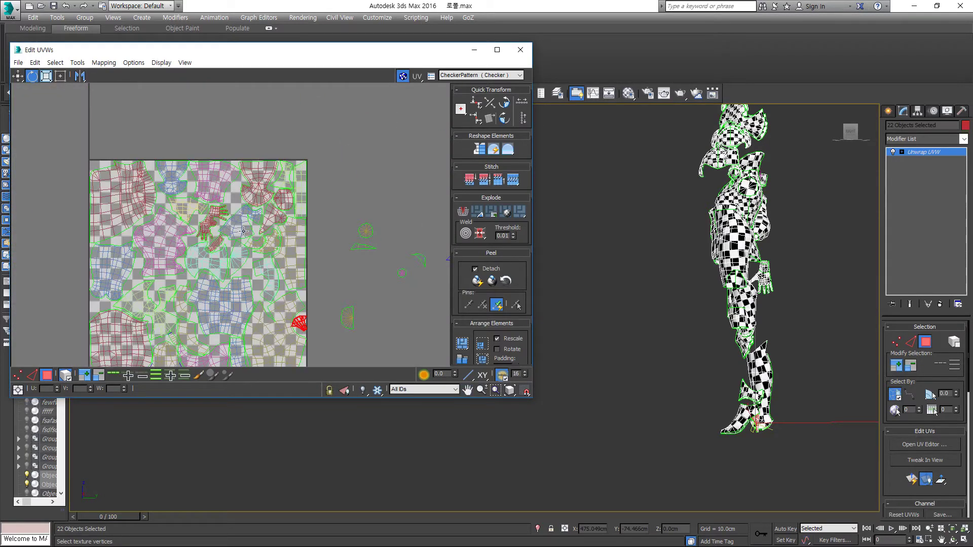
{"action": "scroll", "coordinate": [233, 214], "scroll_direction": "up", "scroll_amount": 5}
{"action": "scroll", "coordinate": [256, 158], "scroll_direction": "up", "scroll_amount": 5}
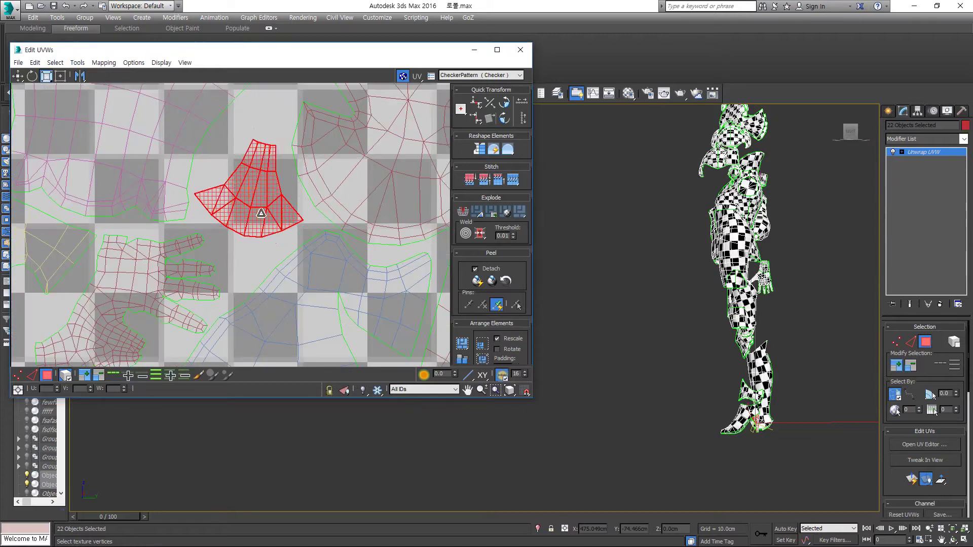
- Rotate the fan shell, then select and frame the small triangle shell
{"action": "key", "text": "w"}
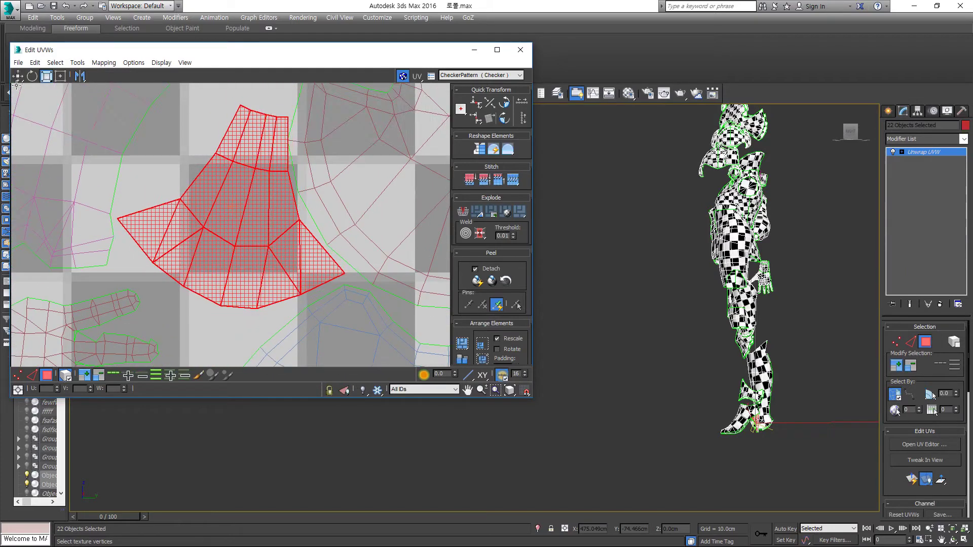
{"action": "left_click", "coordinate": [32, 76]}
{"action": "scroll", "coordinate": [278, 206], "scroll_direction": "down", "scroll_amount": 3}
{"action": "scroll", "coordinate": [277, 207], "scroll_direction": "down", "scroll_amount": 3}
{"action": "left_click", "coordinate": [323, 203]}
{"action": "key", "text": "z"}
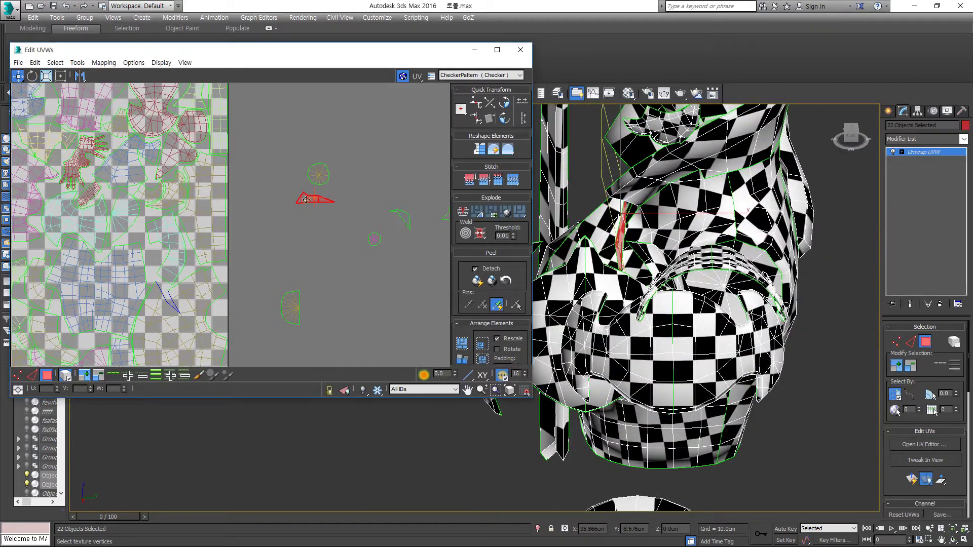
- Move the triangle shell back toward the UV tile and enlarge the red shell
{"action": "left_click_drag", "start_coordinate": [306, 199], "coordinate": [353, 213]}
{"action": "scroll", "coordinate": [242, 242], "scroll_direction": "up", "scroll_amount": 3}
{"action": "scroll", "coordinate": [241, 242], "scroll_direction": "up", "scroll_amount": 2}
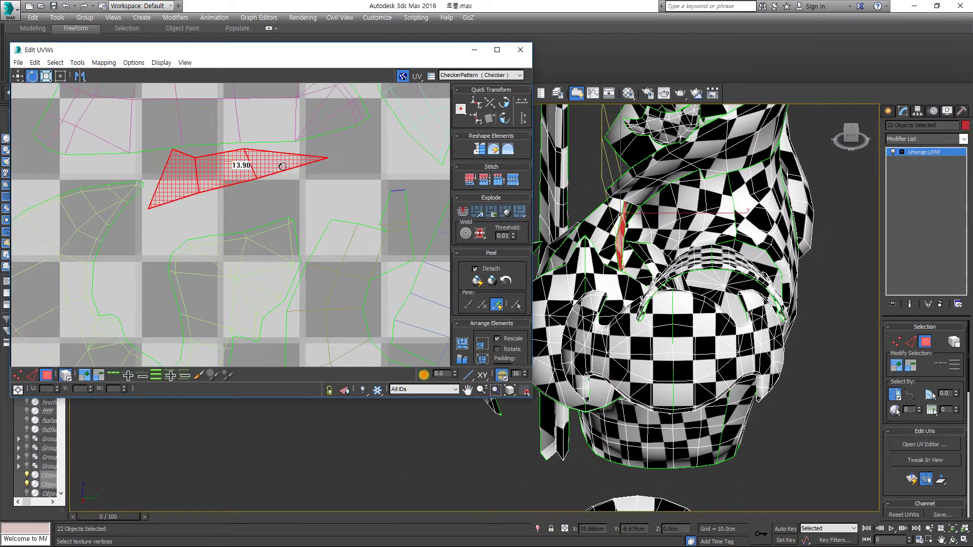
{"action": "key", "text": "r"}
{"action": "left_click_drag", "start_coordinate": [212, 190], "coordinate": [219, 178]}
- Select the fan-shaped shell and move it outside the checker area
{"action": "key", "text": "w"}
{"action": "scroll", "coordinate": [283, 258], "scroll_direction": "down", "scroll_amount": 6}
{"action": "left_click", "coordinate": [284, 257]}
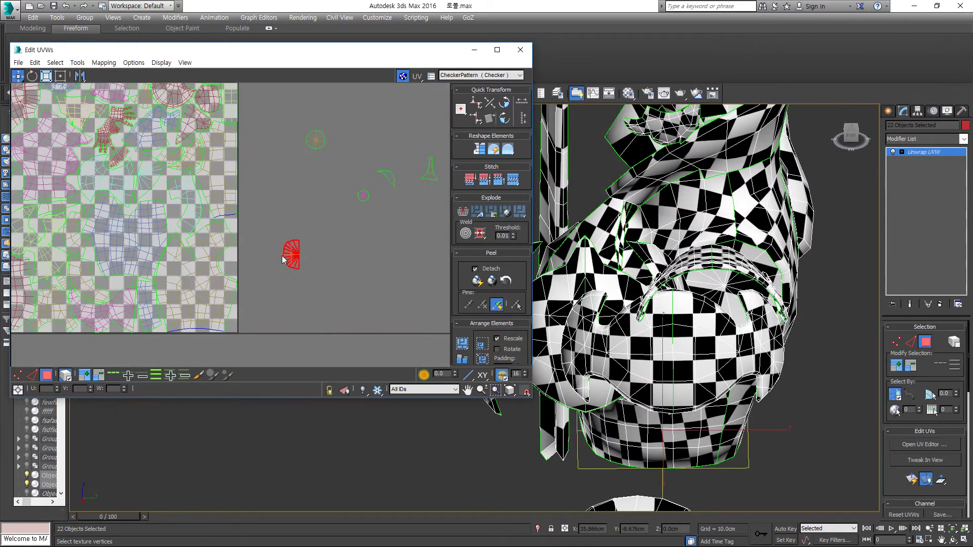
{"action": "key", "text": "z"}
{"action": "scroll", "coordinate": [238, 243], "scroll_direction": "up", "scroll_amount": 3}
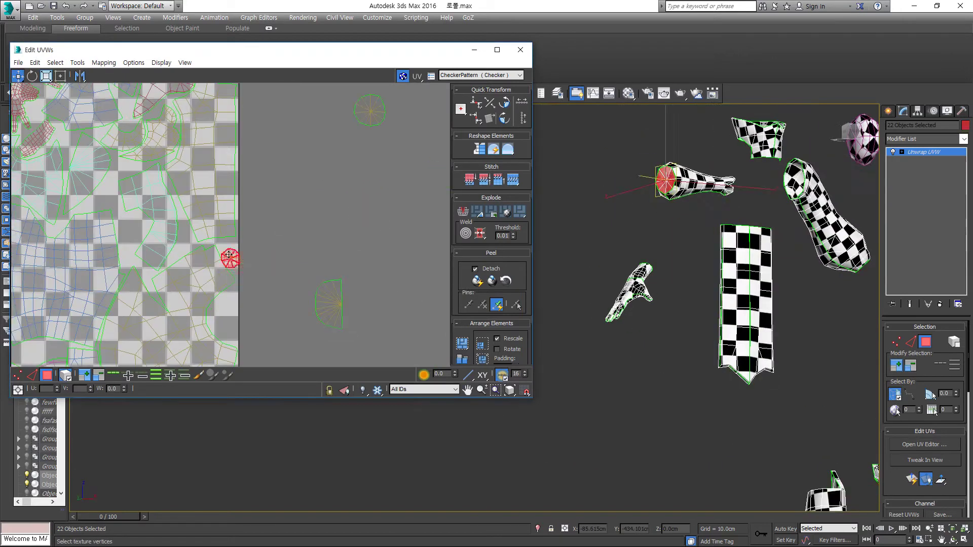
{"action": "scroll", "coordinate": [238, 243], "scroll_direction": "up", "scroll_amount": 2}
{"action": "scroll", "coordinate": [237, 242], "scroll_direction": "down", "scroll_amount": 5}
{"action": "left_click_drag", "start_coordinate": [238, 242], "coordinate": [351, 191]}
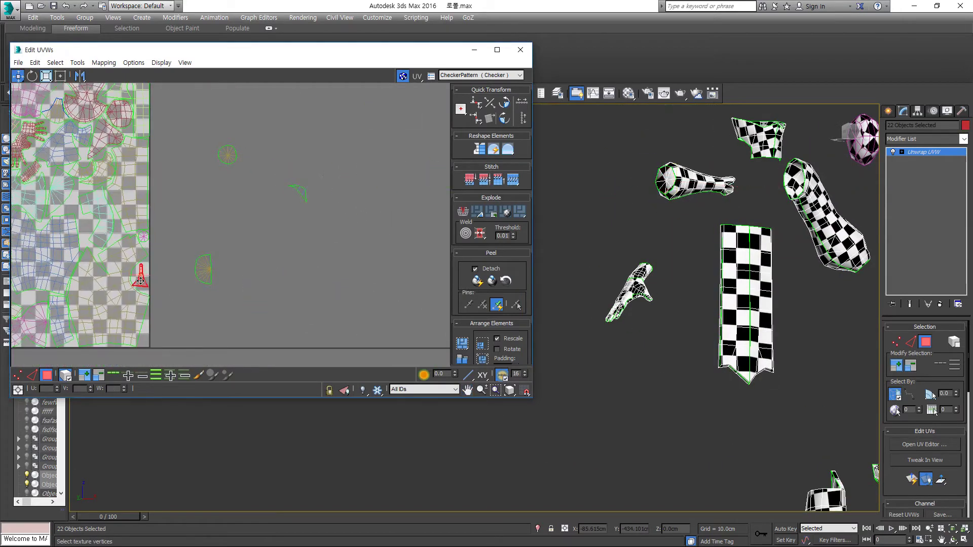
- Try repositioning the red shell and rotating it nearly horizontal, undoing both attempts
{"action": "scroll", "coordinate": [140, 280], "scroll_direction": "up", "scroll_amount": 3}
{"action": "scroll", "coordinate": [218, 192], "scroll_direction": "up", "scroll_amount": 3}
{"action": "scroll", "coordinate": [246, 192], "scroll_direction": "down", "scroll_amount": 1}
{"action": "left_click_drag", "start_coordinate": [246, 193], "coordinate": [308, 309]}
{"action": "key", "text": "ctrl+z"}
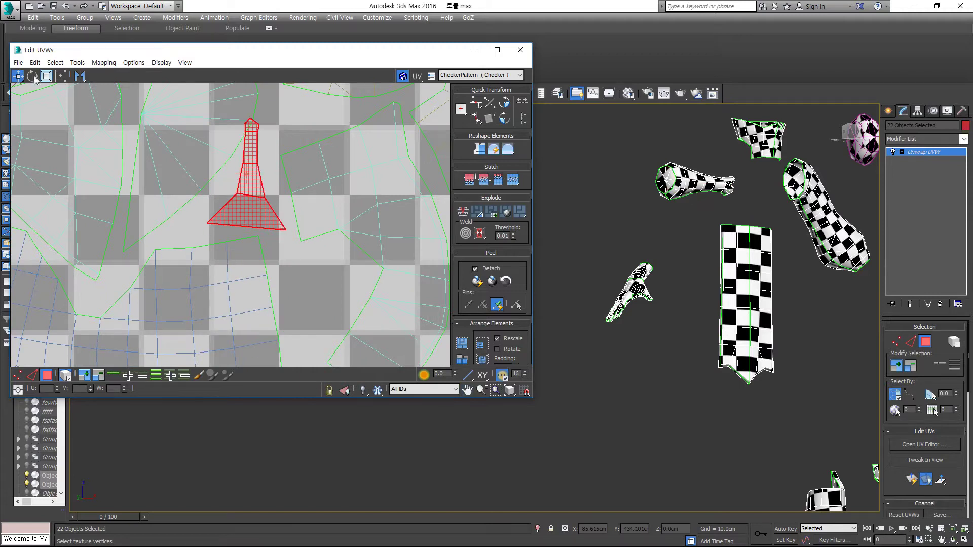
{"action": "left_click", "coordinate": [34, 80]}
{"action": "left_click_drag", "start_coordinate": [254, 152], "coordinate": [284, 218]}
{"action": "scroll", "coordinate": [224, 253], "scroll_direction": "up", "scroll_amount": 1}
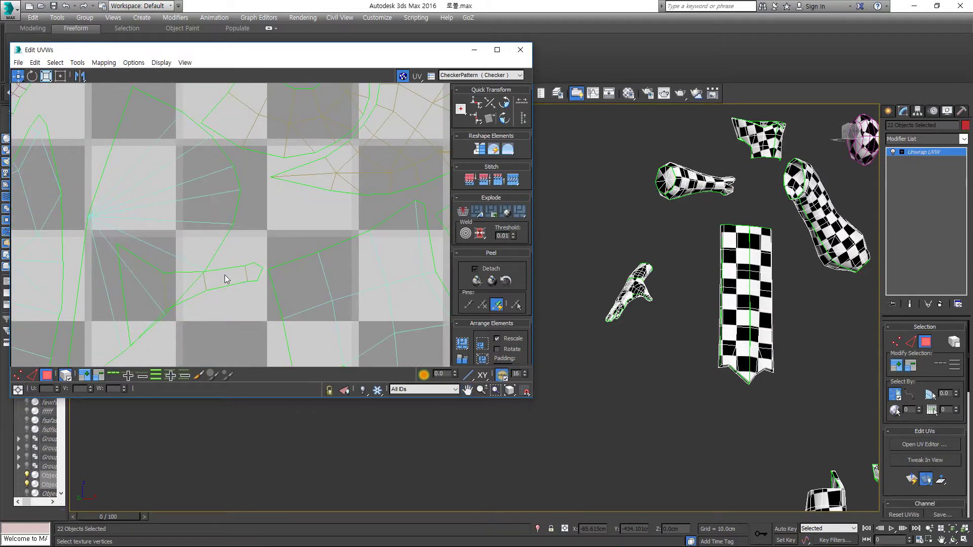
{"action": "key", "text": "ctrl+z"}
- Move the red shell to a free spot in the UV layout
{"action": "left_click_drag", "start_coordinate": [376, 213], "coordinate": [378, 215]}
{"action": "scroll", "coordinate": [252, 226], "scroll_direction": "down", "scroll_amount": 5}
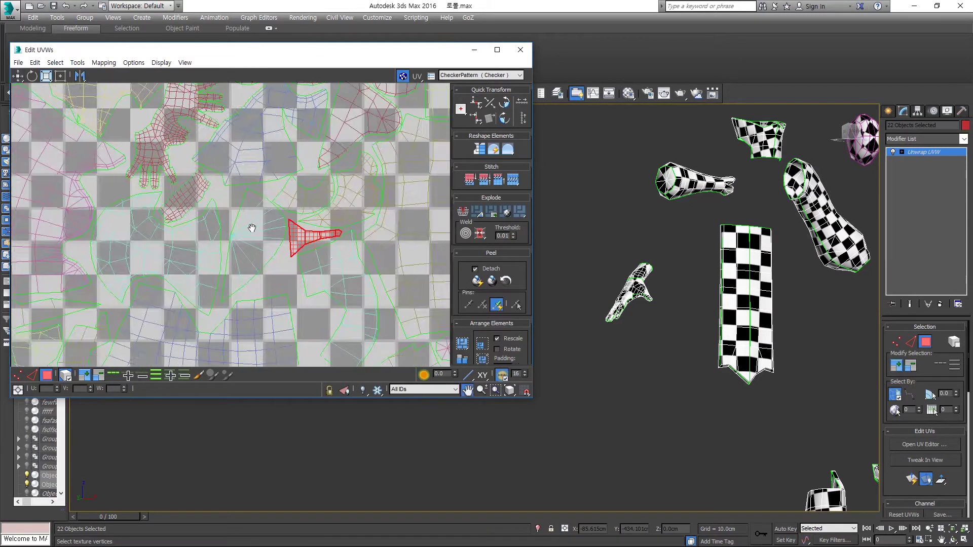
{"action": "key", "text": "w"}
{"action": "scroll", "coordinate": [639, 228], "scroll_direction": "up", "scroll_amount": 3}
{"action": "mouse_move", "coordinate": [332, 152]}
{"action": "left_mouse_down"}
{"action": "mouse_move", "coordinate": [242, 280]}
{"action": "mouse_move", "coordinate": [292, 198]}
{"action": "left_mouse_up"}
{"action": "scroll", "coordinate": [257, 261], "scroll_direction": "up", "scroll_amount": 3}
{"action": "scroll", "coordinate": [256, 260], "scroll_direction": "down", "scroll_amount": 4}
{"action": "key", "text": "z"}
{"action": "scroll", "coordinate": [290, 198], "scroll_direction": "up", "scroll_amount": 1}
- Rotate the red shell to a new angle with the Rotate tool
{"action": "scroll", "coordinate": [327, 240], "scroll_direction": "up", "scroll_amount": 2}
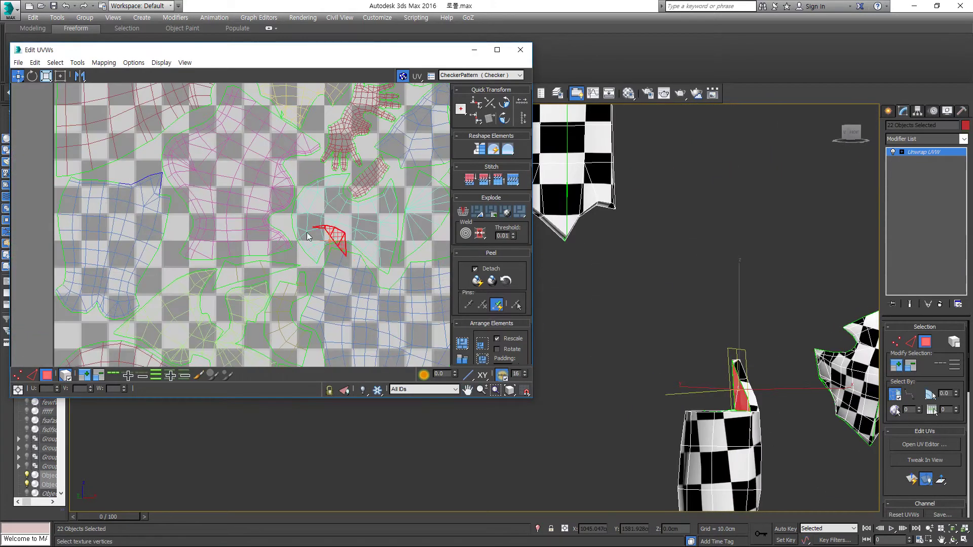
{"action": "scroll", "coordinate": [245, 310], "scroll_direction": "up", "scroll_amount": 2}
{"action": "middle_click_drag", "start_coordinate": [232, 257], "coordinate": [357, 288]}
{"action": "key", "text": "e"}
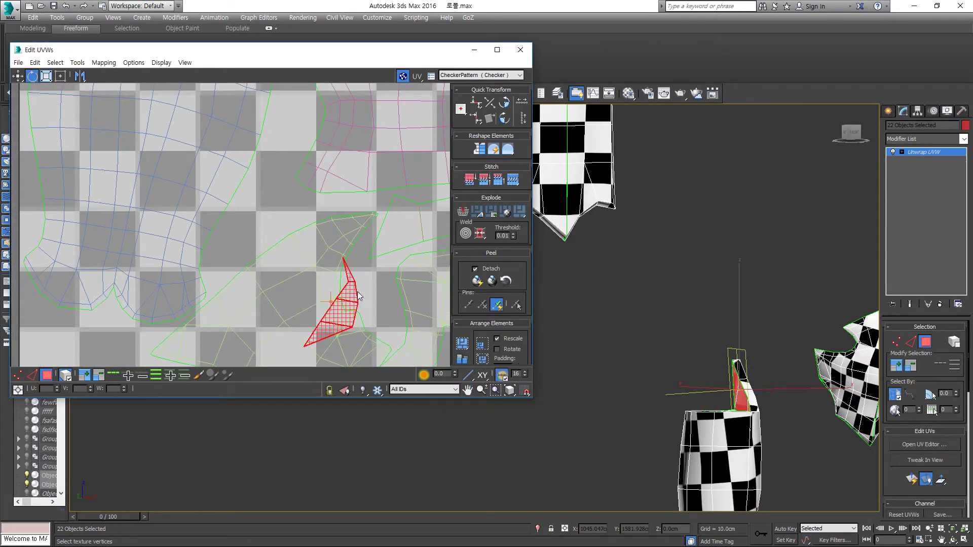
{"action": "scroll", "coordinate": [248, 208], "scroll_direction": "up", "scroll_amount": 2}
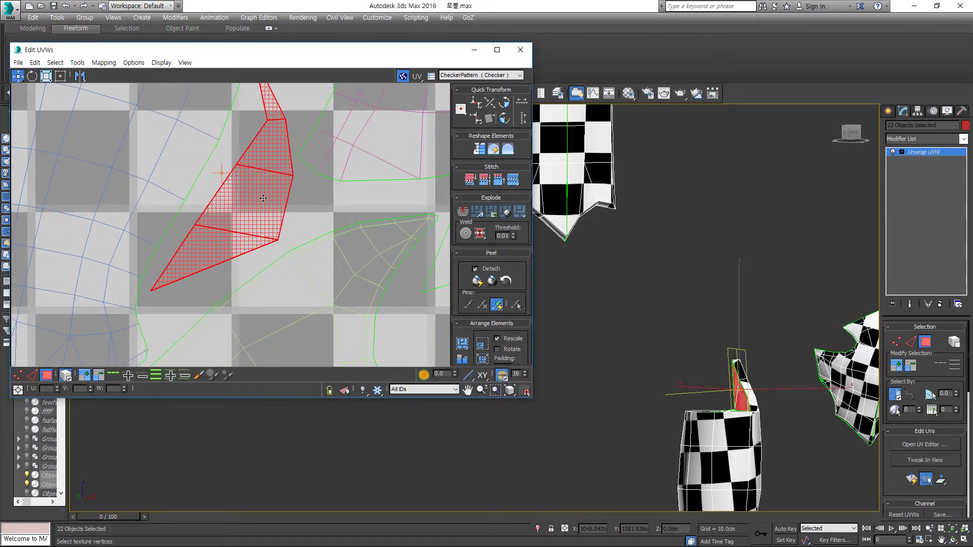
{"action": "scroll", "coordinate": [267, 299], "scroll_direction": "down", "scroll_amount": 3}
{"action": "scroll", "coordinate": [267, 299], "scroll_direction": "down", "scroll_amount": 5}
{"action": "scroll", "coordinate": [304, 309], "scroll_direction": "down", "scroll_amount": 2}
{"action": "scroll", "coordinate": [282, 130], "scroll_direction": "up", "scroll_amount": 5}
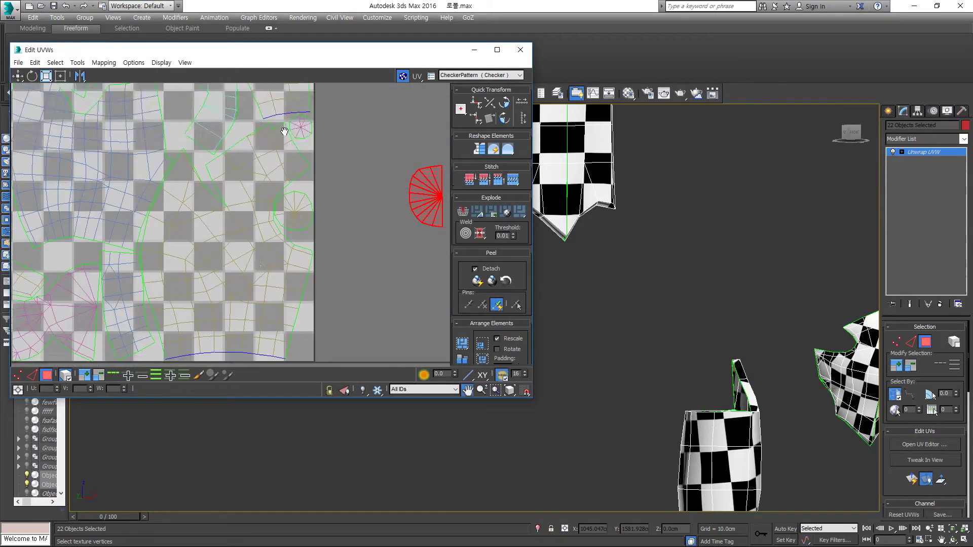
{"action": "scroll", "coordinate": [254, 177], "scroll_direction": "up", "scroll_amount": 1}
{"action": "scroll", "coordinate": [219, 256], "scroll_direction": "down", "scroll_amount": 4}
- Move the goblet-shaped shell outside the UV square and close the UV editor
{"action": "key", "text": "ctrl+a"}
{"action": "left_click", "coordinate": [213, 141]}
{"action": "scroll", "coordinate": [277, 150], "scroll_direction": "up", "scroll_amount": 5}
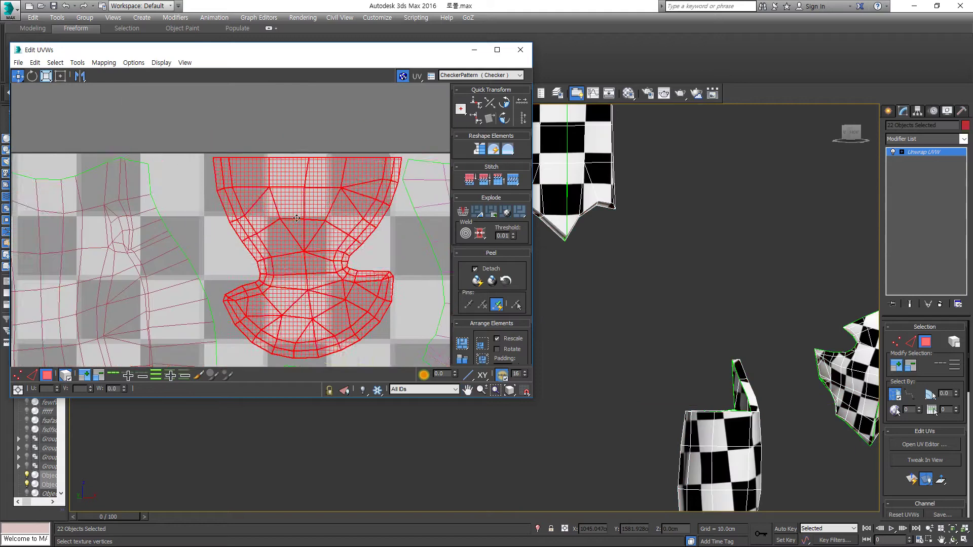
{"action": "scroll", "coordinate": [305, 167], "scroll_direction": "down", "scroll_amount": 5}
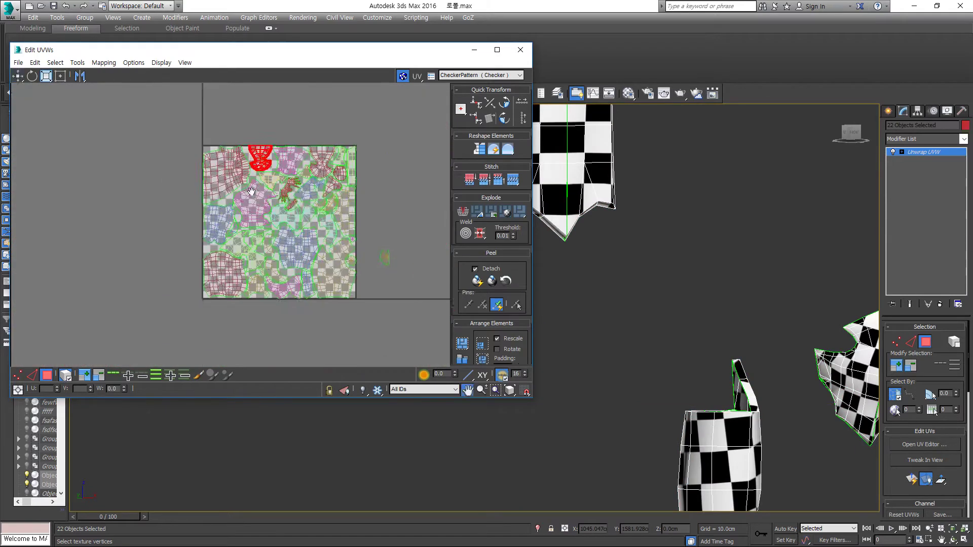
{"action": "scroll", "coordinate": [228, 177], "scroll_direction": "up", "scroll_amount": 1}
{"action": "left_click_drag", "start_coordinate": [157, 119], "coordinate": [321, 250]}
{"action": "scroll", "coordinate": [679, 302], "scroll_direction": "down", "scroll_amount": 3}
{"action": "scroll", "coordinate": [689, 276], "scroll_direction": "down", "scroll_amount": 2}
{"action": "scroll", "coordinate": [689, 276], "scroll_direction": "down", "scroll_amount": 1}
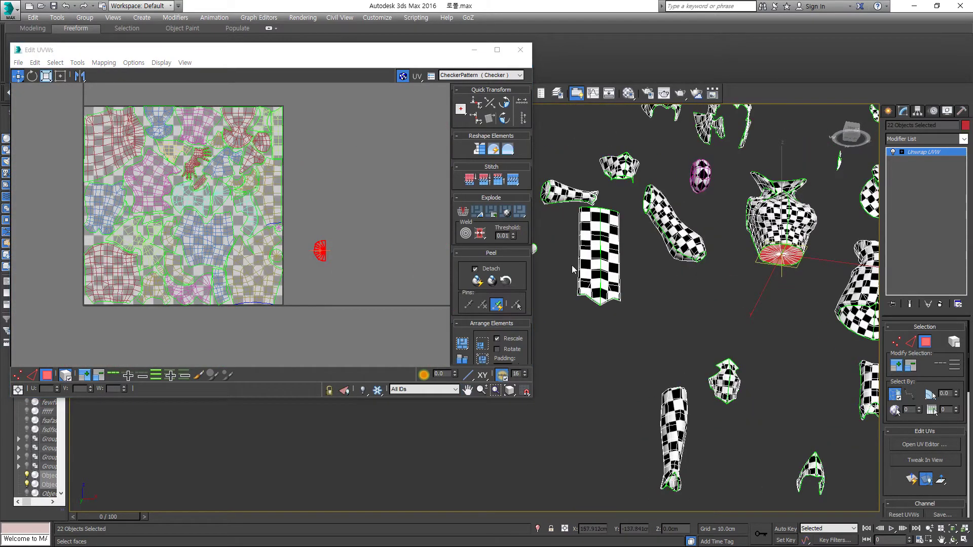
{"action": "left_click", "coordinate": [689, 277]}
- Select the vase-shaped torso piece, exit polygon editing and clear the selection
{"action": "scroll", "coordinate": [618, 253], "scroll_direction": "up", "scroll_amount": 3}
{"action": "right_click", "coordinate": [618, 254]}
{"action": "middle_click_drag", "start_coordinate": [618, 253], "coordinate": [571, 232]}
{"action": "left_click", "coordinate": [571, 230]}
{"action": "scroll", "coordinate": [571, 230], "scroll_direction": "up", "scroll_amount": 3}
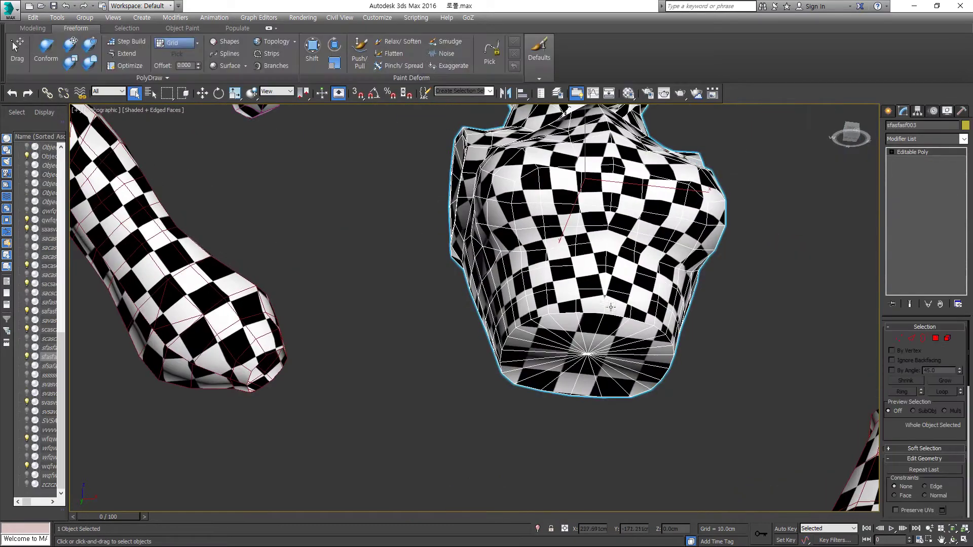
{"action": "key", "text": "4"}
{"action": "scroll", "coordinate": [585, 326], "scroll_direction": "down", "scroll_amount": 1}
{"action": "left_click", "coordinate": [935, 339]}
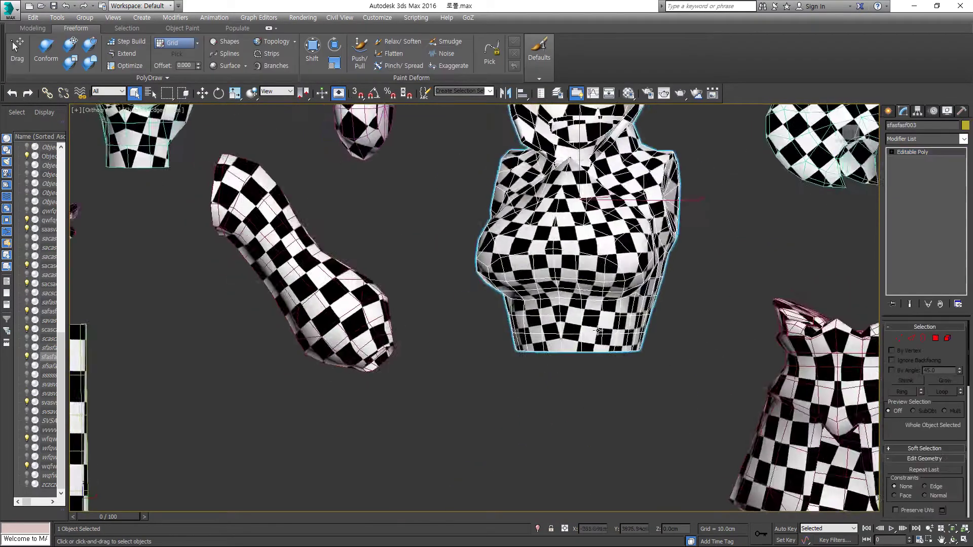
{"action": "scroll", "coordinate": [608, 278], "scroll_direction": "down", "scroll_amount": 3}
{"action": "scroll", "coordinate": [607, 294], "scroll_direction": "down", "scroll_amount": 3}
{"action": "left_click", "coordinate": [633, 313]}
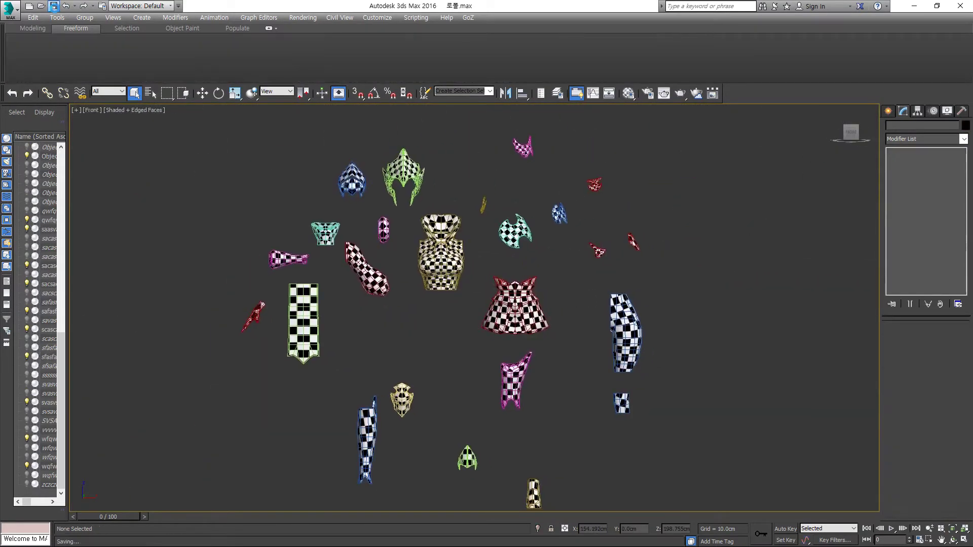
- Move the checker pieces beside the red pants, regroup them, select all 24 and open the Material Editor
{"action": "scroll", "coordinate": [463, 291], "scroll_direction": "up", "scroll_amount": 2}
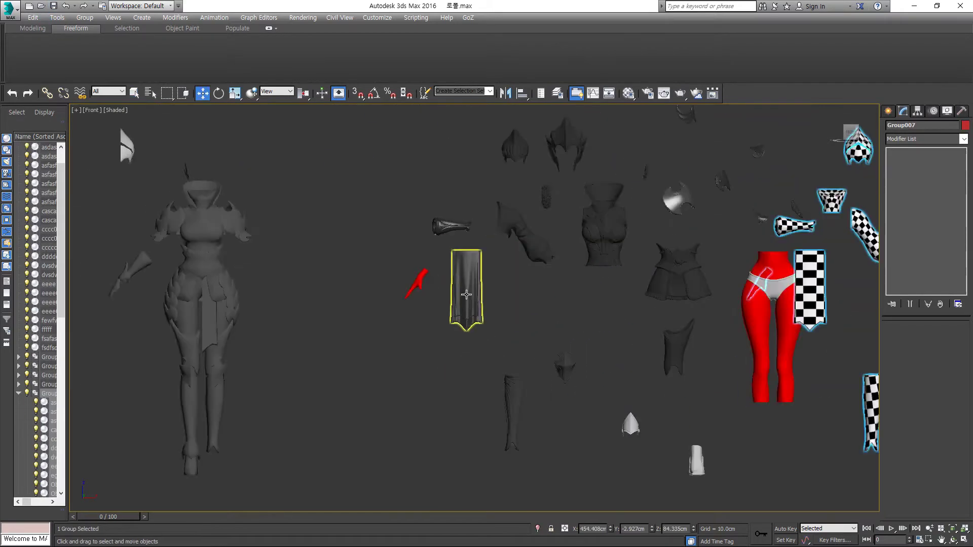
{"action": "left_click_drag", "start_coordinate": [806, 283], "coordinate": [537, 350]}
{"action": "scroll", "coordinate": [536, 350], "scroll_direction": "up", "scroll_amount": 1}
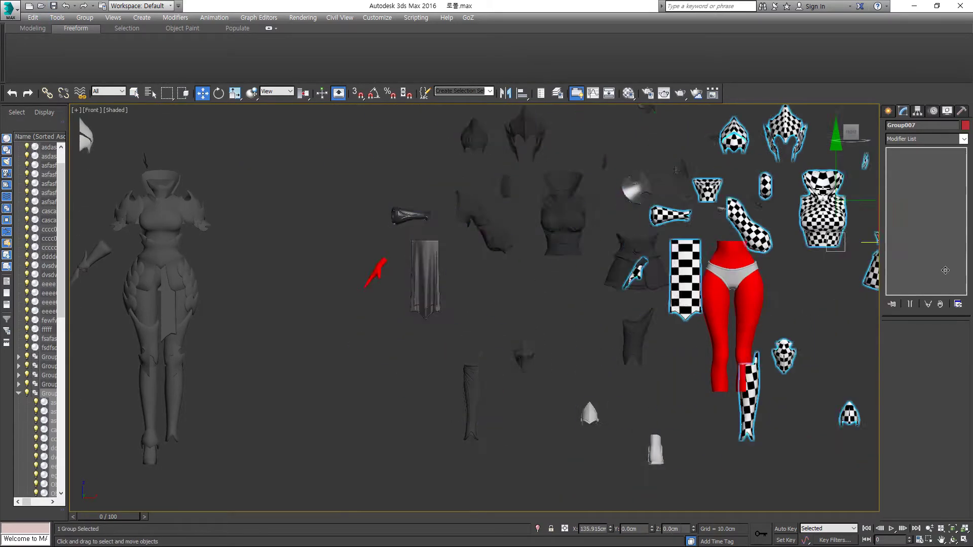
{"action": "scroll", "coordinate": [531, 291], "scroll_direction": "down", "scroll_amount": 2}
{"action": "right_click", "coordinate": [468, 275]}
{"action": "left_click", "coordinate": [496, 304]}
{"action": "scroll", "coordinate": [398, 317], "scroll_direction": "down", "scroll_amount": 2}
{"action": "left_click", "coordinate": [397, 317]}
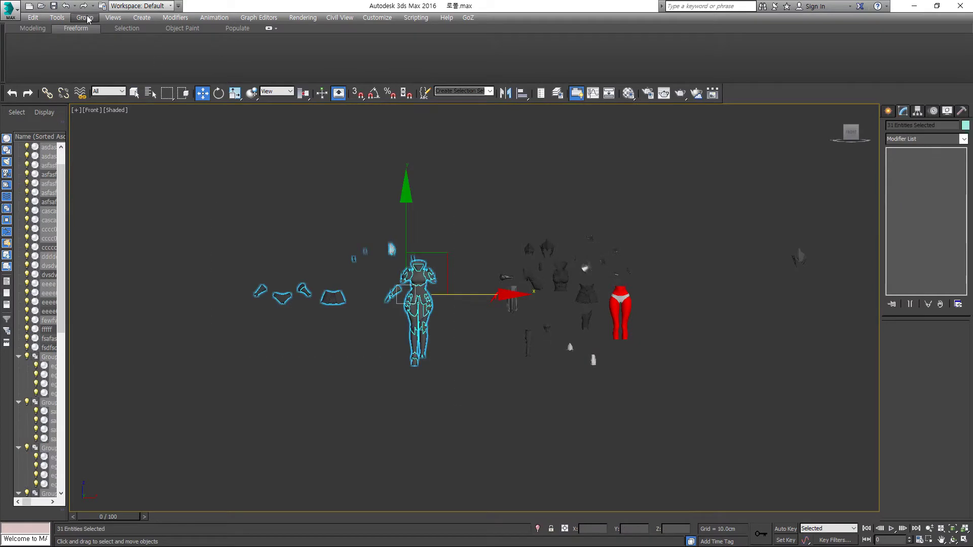
{"action": "left_click", "coordinate": [515, 348]}
{"action": "scroll", "coordinate": [554, 260], "scroll_direction": "up", "scroll_amount": 4}
{"action": "left_click", "coordinate": [554, 260]}
{"action": "key", "text": "m"}
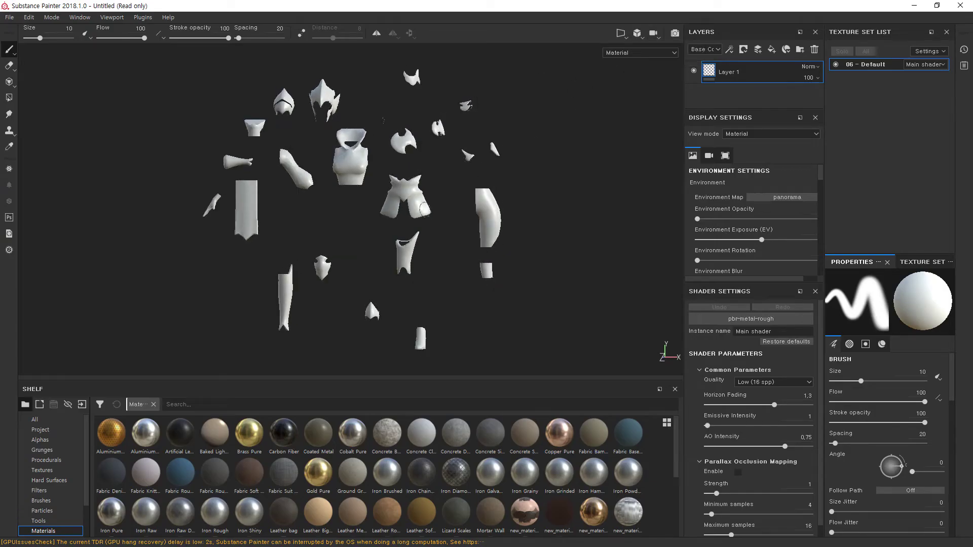
- Switch the shader to pbr-metal-rough-with-alpha-blending
{"action": "scroll", "coordinate": [525, 287], "scroll_direction": "up", "scroll_amount": 3}
{"action": "left_click", "coordinate": [750, 319]}
{"action": "left_click", "coordinate": [794, 411]}
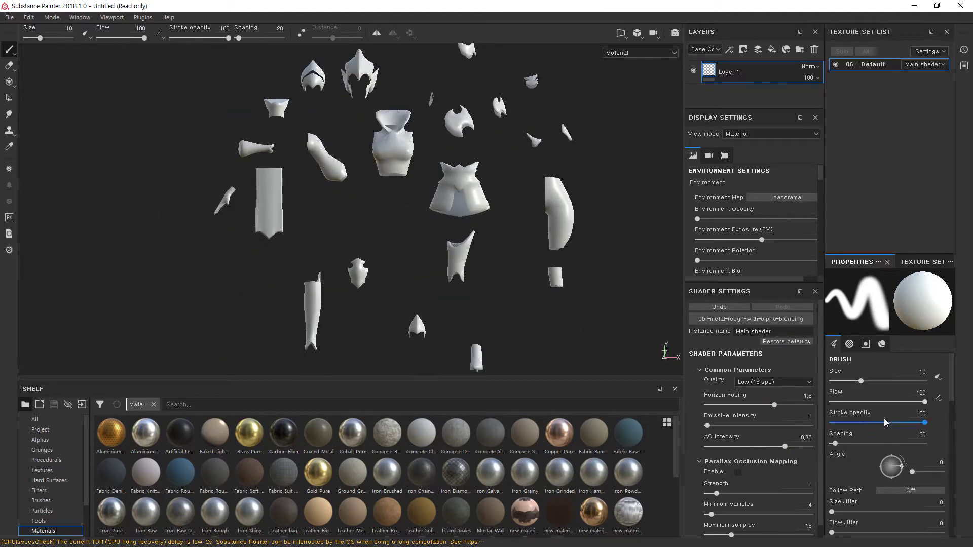
- Bake mesh maps at 2048 with dilation 12 from the loaded high-poly mesh
{"action": "left_click", "coordinate": [922, 261]}
{"action": "left_click", "coordinate": [922, 425]}
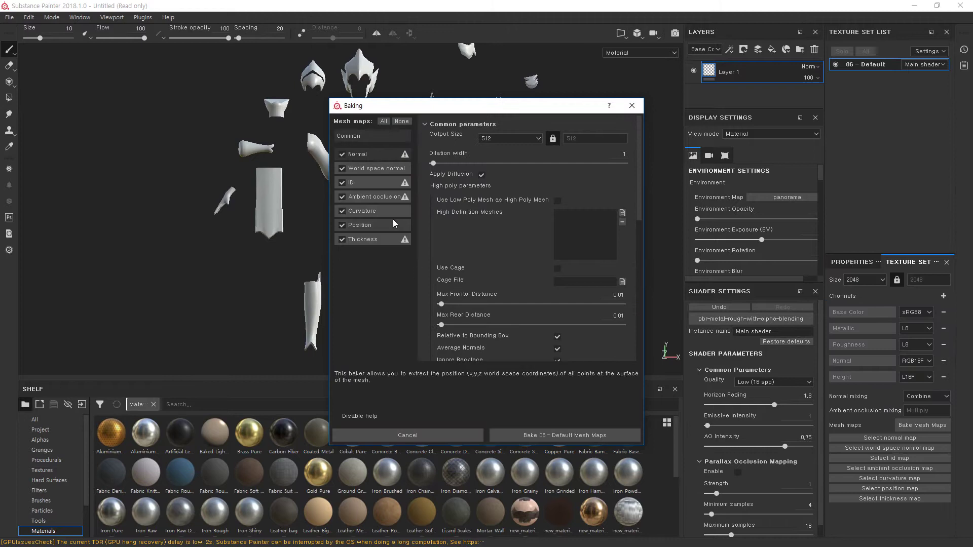
{"action": "type", "text": "2048"}
{"action": "left_click", "coordinate": [622, 213]}
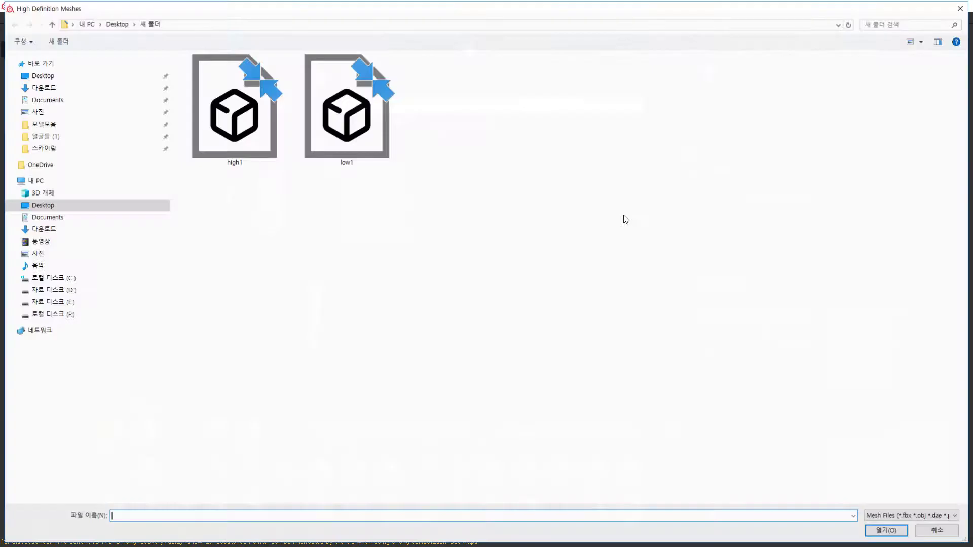
{"action": "left_click", "coordinate": [256, 203]}
{"action": "double_click", "coordinate": [257, 202]}
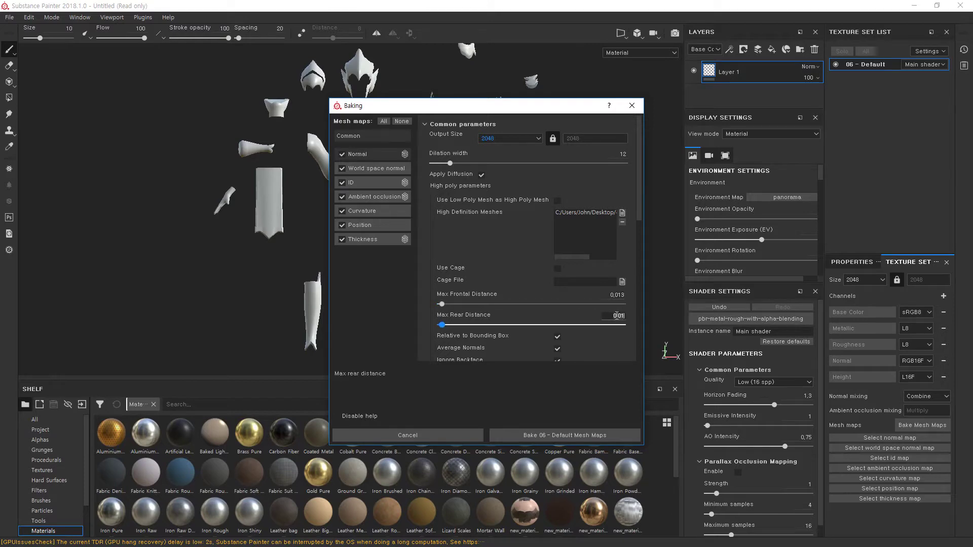
{"action": "scroll", "coordinate": [612, 331], "scroll_direction": "down", "scroll_amount": 8}
{"action": "scroll", "coordinate": [575, 320], "scroll_direction": "up", "scroll_amount": 4}
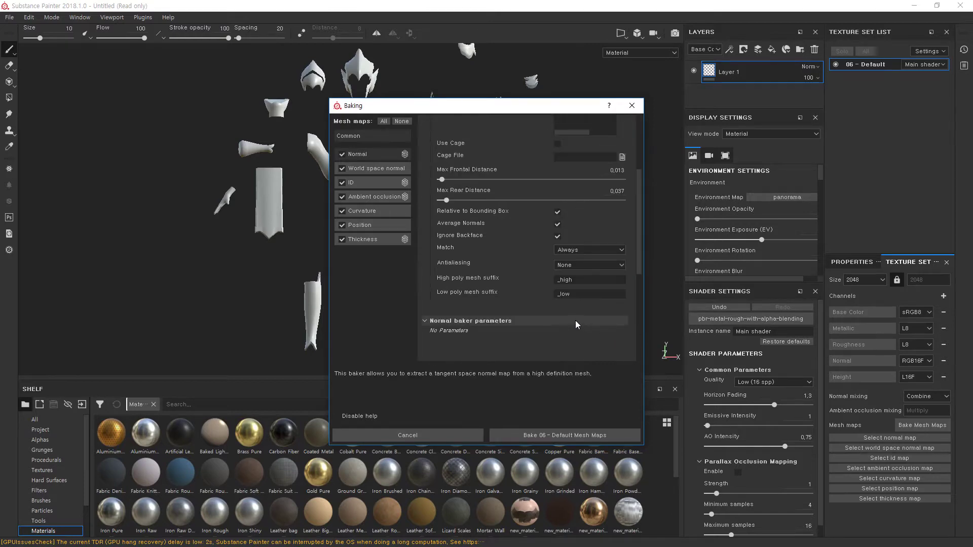
{"action": "scroll", "coordinate": [582, 304], "scroll_direction": "up", "scroll_amount": 1}
{"action": "scroll", "coordinate": [583, 304], "scroll_direction": "up", "scroll_amount": 5}
{"action": "left_click", "coordinate": [554, 434]}
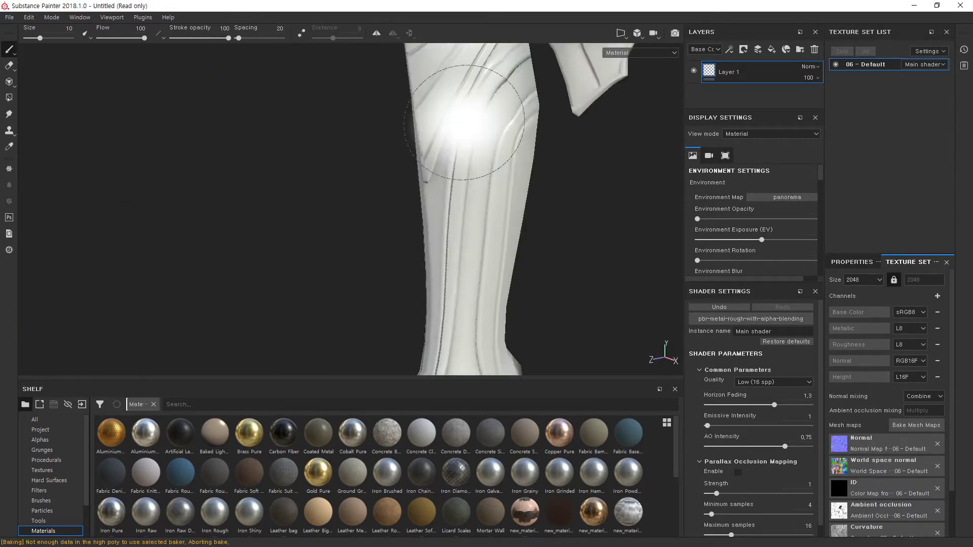
{"action": "middle_click_drag", "start_coordinate": [439, 214], "coordinate": [420, 330], "text": "alt"}
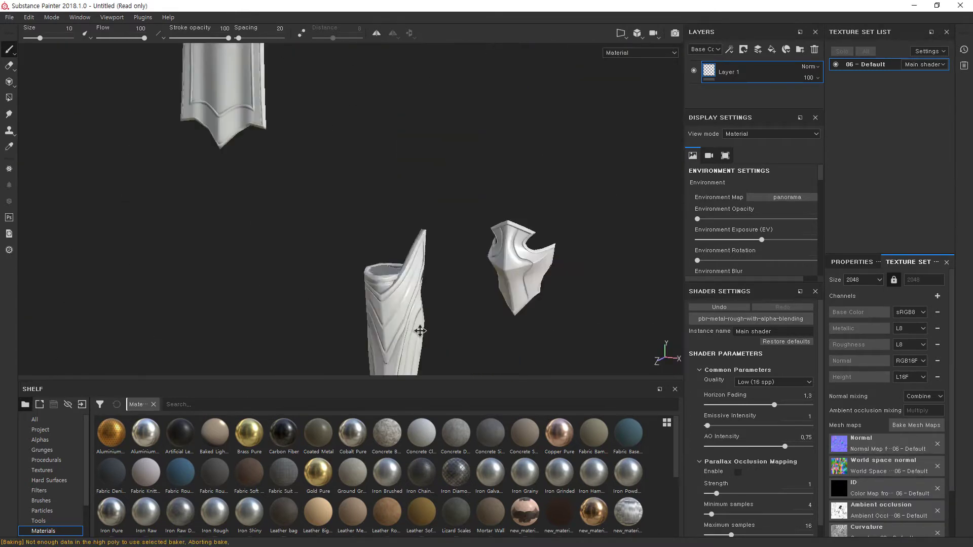
{"action": "left_click_drag", "start_coordinate": [473, 198], "coordinate": [358, 328], "text": "alt"}
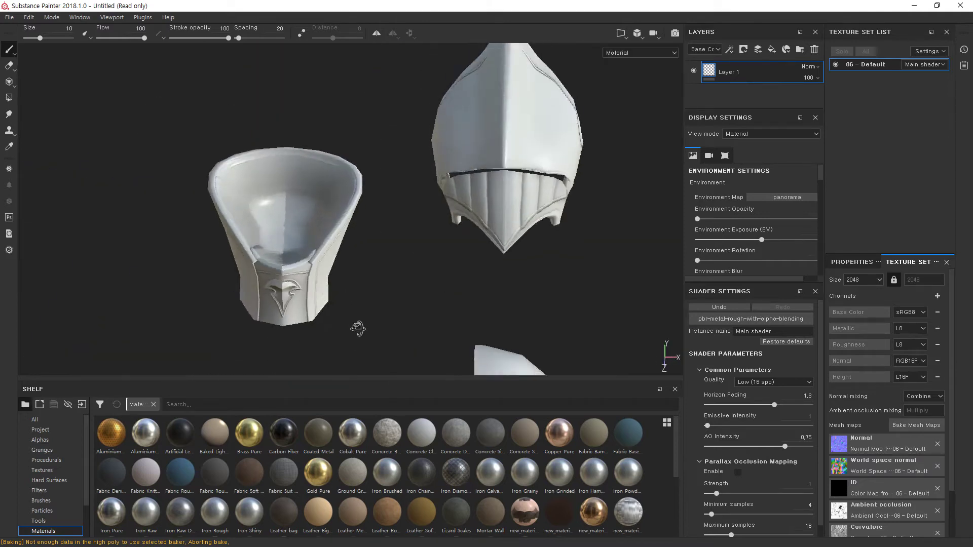
{"action": "mouse_move", "coordinate": [361, 286]}
{"action": "left_mouse_down", "text": "alt"}
{"action": "mouse_move", "coordinate": [207, 225]}
{"action": "mouse_move", "coordinate": [360, 254]}
{"action": "mouse_move", "coordinate": [472, 234]}
{"action": "mouse_move", "coordinate": [456, 204]}
{"action": "mouse_move", "coordinate": [428, 236]}
{"action": "left_mouse_up", "text": "alt"}
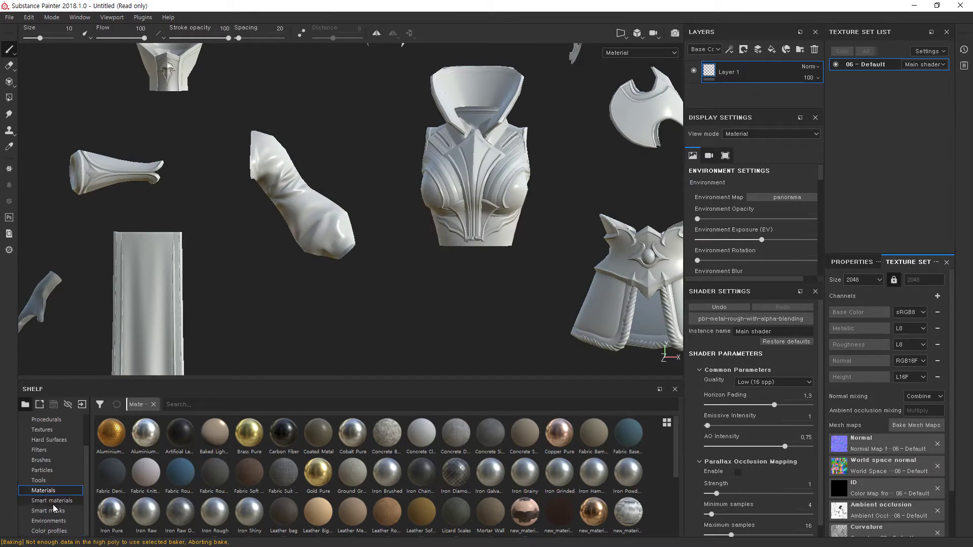
- Browse the Smart materials shelf and delete the empty default Layer 1
{"action": "left_click", "coordinate": [53, 503]}
{"action": "scroll", "coordinate": [477, 501], "scroll_direction": "down", "scroll_amount": 3}
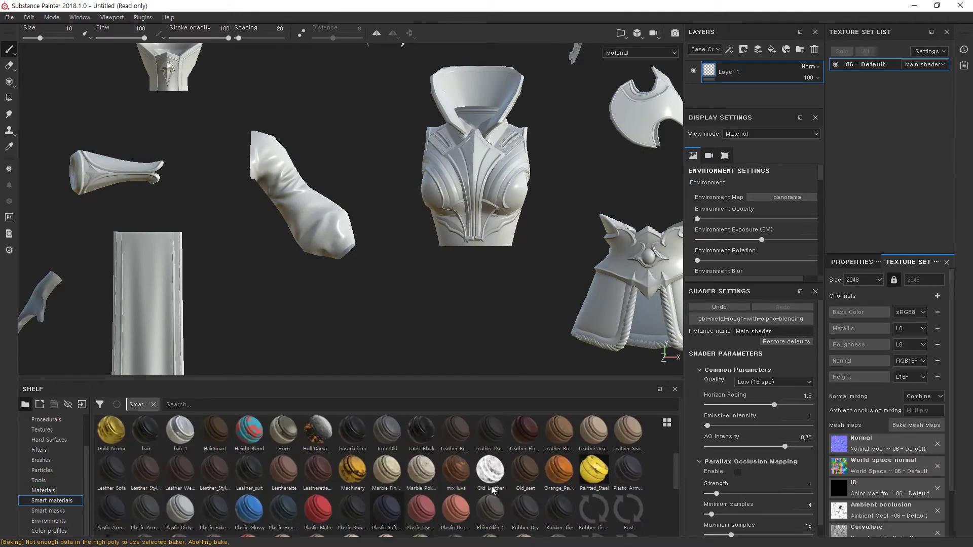
{"action": "scroll", "coordinate": [491, 490], "scroll_direction": "down", "scroll_amount": 3}
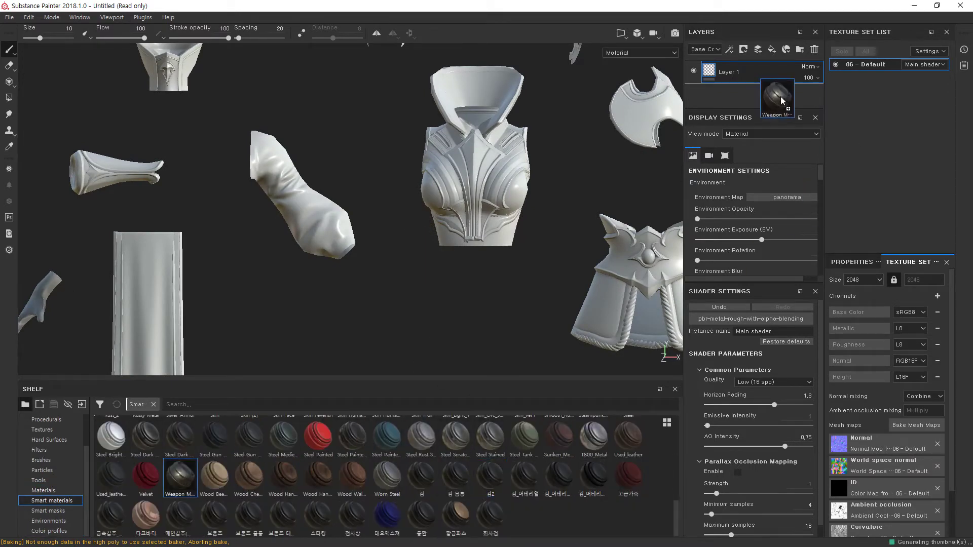
{"action": "key", "text": "Delete"}
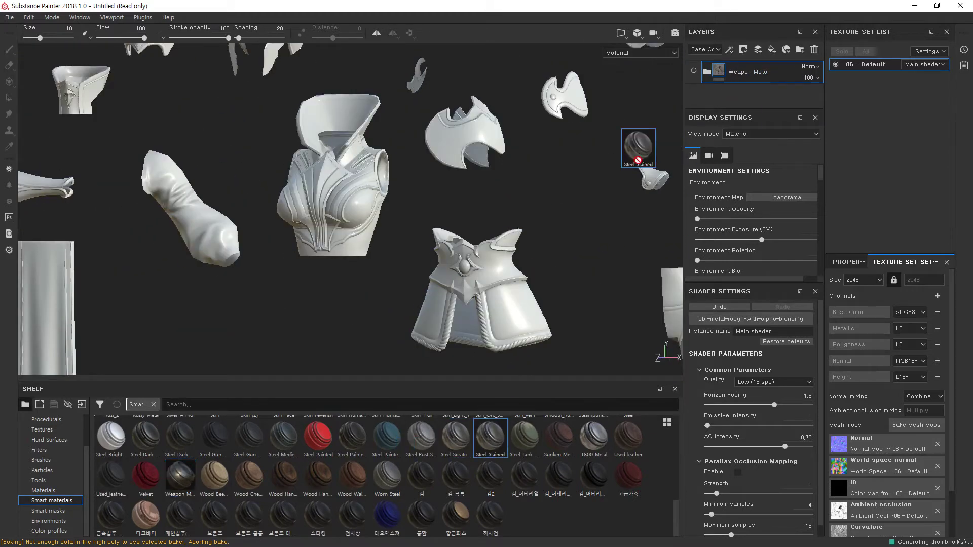
- Orbit the viewport to inspect the Steel Stained torso, greave, helmet and shield
{"action": "scroll", "coordinate": [324, 196], "scroll_direction": "up", "scroll_amount": 5}
{"action": "left_click_drag", "start_coordinate": [325, 195], "coordinate": [467, 209], "text": "alt"}
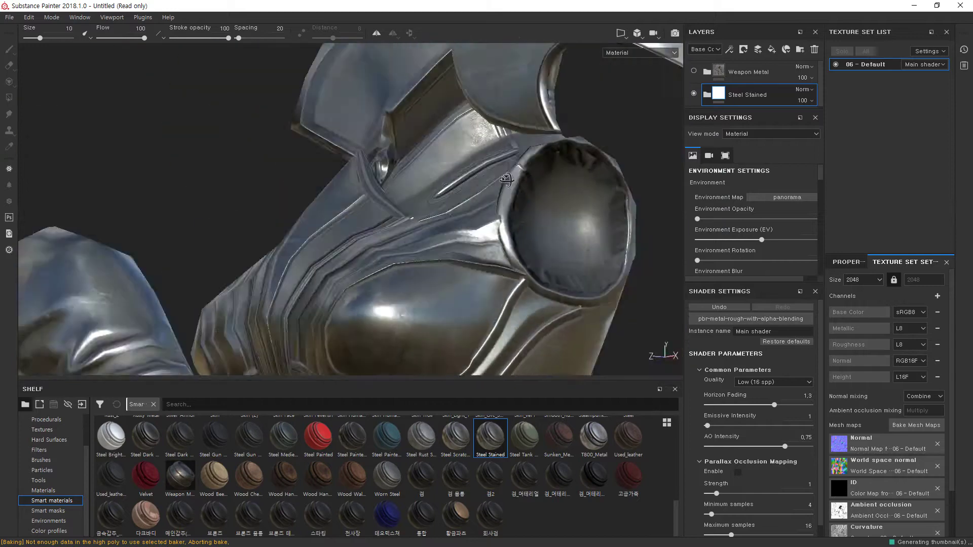
{"action": "scroll", "coordinate": [467, 209], "scroll_direction": "down", "scroll_amount": 3}
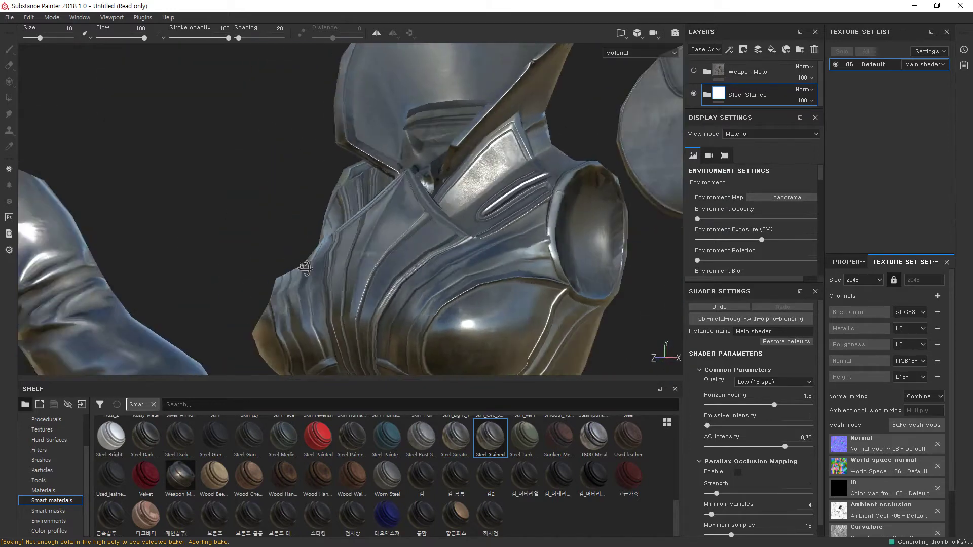
{"action": "mouse_move", "coordinate": [467, 209]}
{"action": "left_mouse_down", "text": "alt"}
{"action": "mouse_move", "coordinate": [345, 239]}
{"action": "mouse_move", "coordinate": [314, 178]}
{"action": "left_mouse_up", "text": "alt"}
{"action": "scroll", "coordinate": [314, 177], "scroll_direction": "down", "scroll_amount": 3}
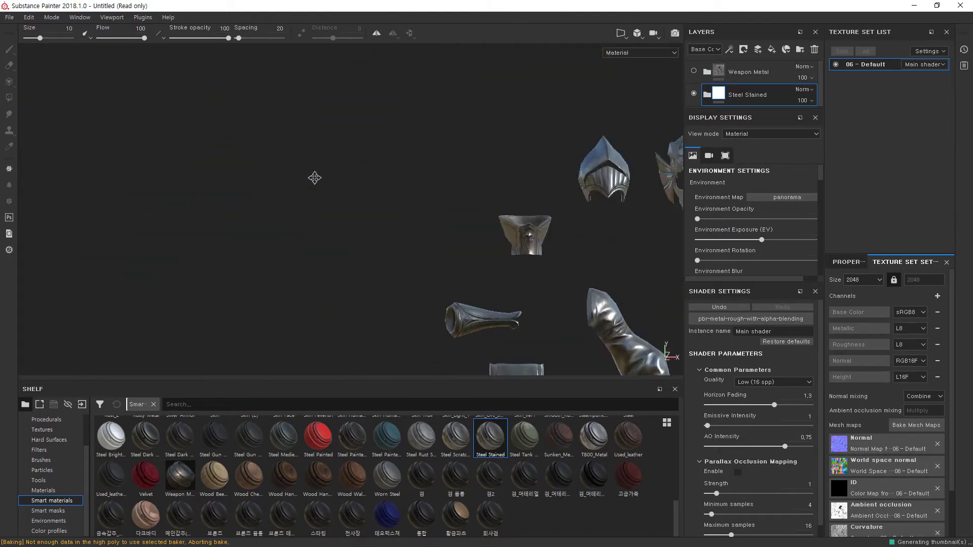
{"action": "mouse_move", "coordinate": [154, 299]}
{"action": "left_mouse_down", "text": "alt"}
{"action": "mouse_move", "coordinate": [254, 217]}
{"action": "mouse_move", "coordinate": [566, 243]}
{"action": "left_mouse_up", "text": "alt"}
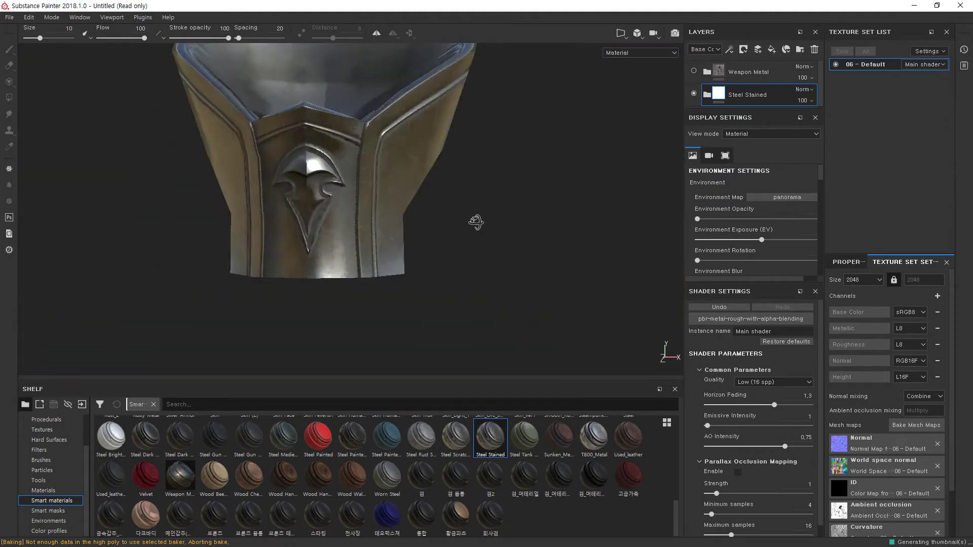
{"action": "left_click_drag", "start_coordinate": [207, 203], "coordinate": [547, 197], "text": "alt"}
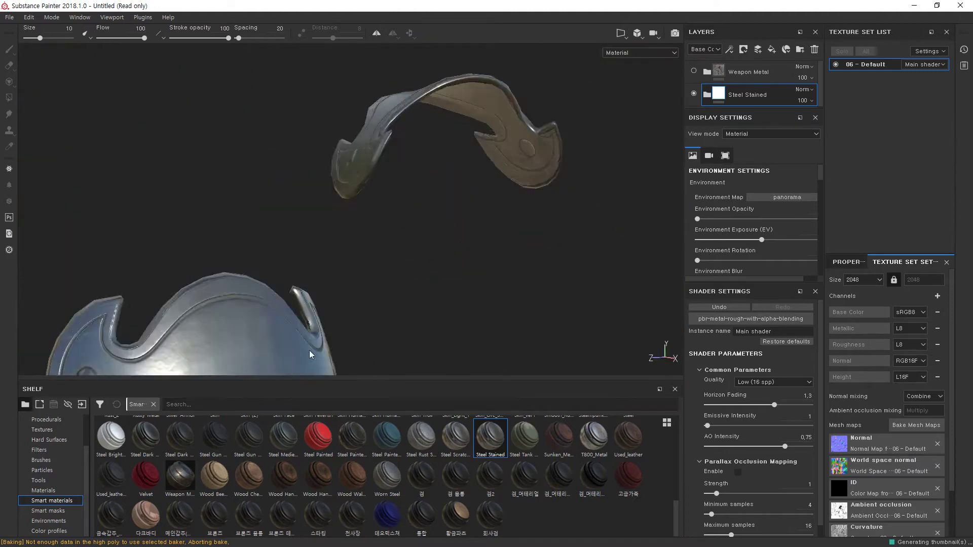
{"action": "left_click_drag", "start_coordinate": [311, 354], "coordinate": [473, 165], "text": "alt"}
- Continue orbiting over the cuirass, skirt, leg plates, hand and shoulder piece
{"action": "left_click_drag", "start_coordinate": [291, 361], "coordinate": [461, 238], "text": "alt"}
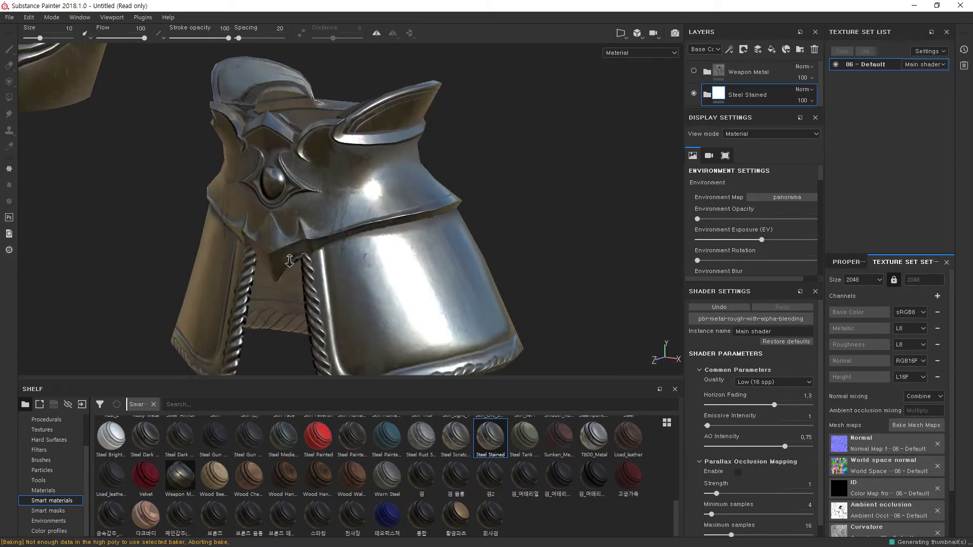
{"action": "mouse_move", "coordinate": [282, 293]}
{"action": "left_mouse_down", "text": "alt"}
{"action": "mouse_move", "coordinate": [409, 160]}
{"action": "mouse_move", "coordinate": [563, 177]}
{"action": "mouse_move", "coordinate": [327, 217]}
{"action": "mouse_move", "coordinate": [343, 181]}
{"action": "left_mouse_up", "text": "alt"}
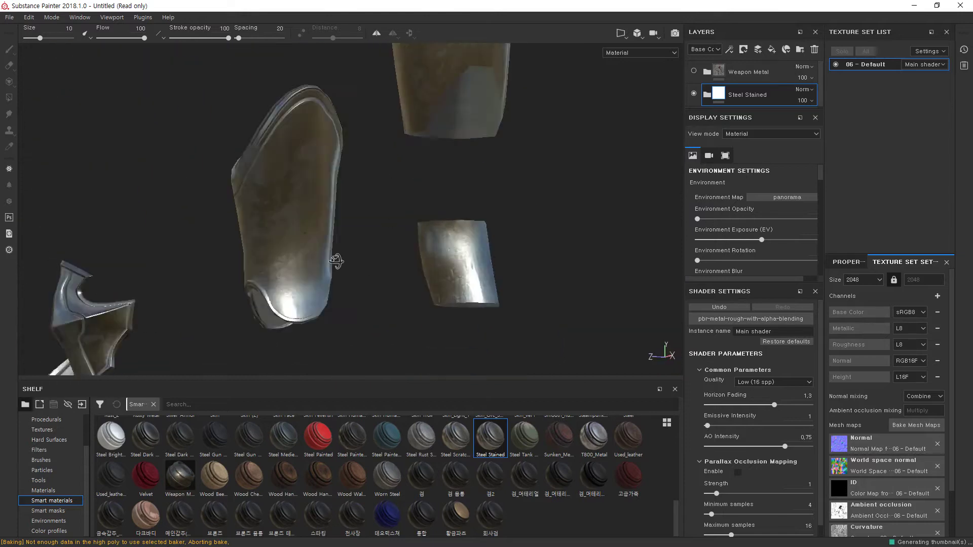
{"action": "left_click_drag", "start_coordinate": [336, 262], "coordinate": [237, 179], "text": "alt"}
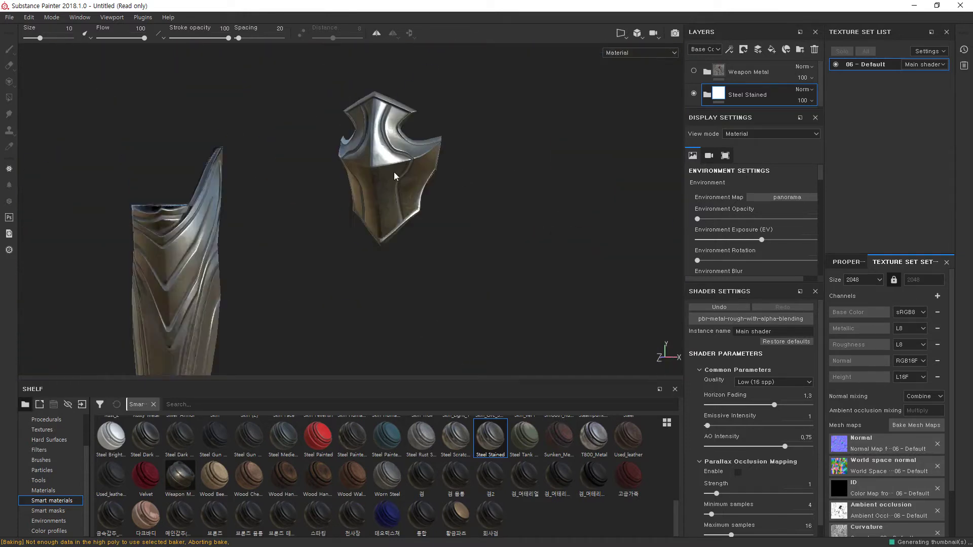
{"action": "mouse_move", "coordinate": [421, 234]}
{"action": "left_mouse_down", "text": "alt"}
{"action": "mouse_move", "coordinate": [390, 162]}
{"action": "mouse_move", "coordinate": [354, 178]}
{"action": "left_mouse_up", "text": "alt"}
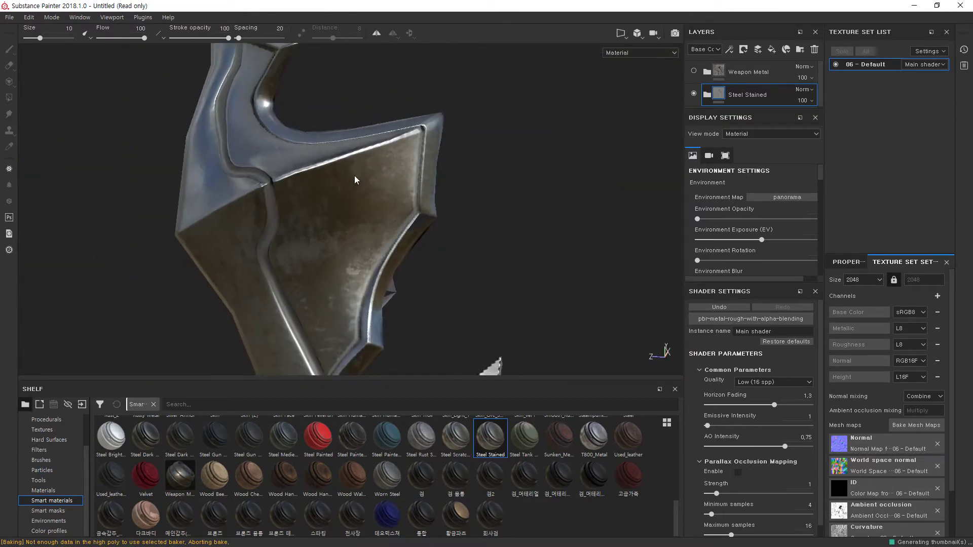
{"action": "mouse_move", "coordinate": [422, 285]}
{"action": "left_mouse_down", "text": "alt"}
{"action": "mouse_move", "coordinate": [269, 232]}
{"action": "mouse_move", "coordinate": [712, 215]}
{"action": "left_mouse_up", "text": "alt"}
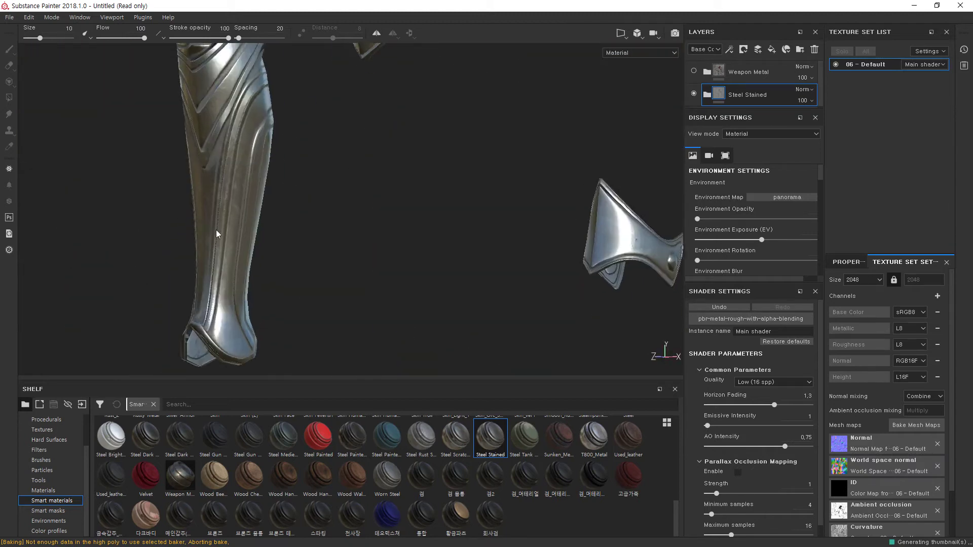
{"action": "mouse_move", "coordinate": [478, 241]}
{"action": "left_mouse_down", "text": "alt"}
{"action": "mouse_move", "coordinate": [212, 238]}
{"action": "mouse_move", "coordinate": [552, 265]}
{"action": "mouse_move", "coordinate": [310, 211]}
{"action": "left_mouse_up", "text": "alt"}
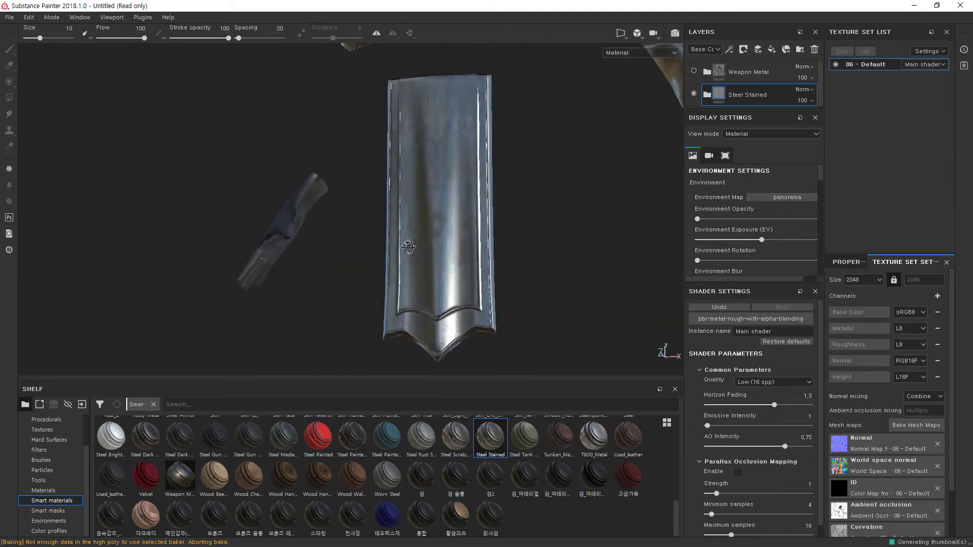
{"action": "mouse_move", "coordinate": [331, 244]}
{"action": "left_mouse_down", "text": "alt"}
{"action": "mouse_move", "coordinate": [380, 261]}
{"action": "mouse_move", "coordinate": [288, 230]}
{"action": "mouse_move", "coordinate": [424, 224]}
{"action": "mouse_move", "coordinate": [243, 148]}
{"action": "mouse_move", "coordinate": [480, 226]}
{"action": "mouse_move", "coordinate": [545, 194]}
{"action": "left_mouse_up", "text": "alt"}
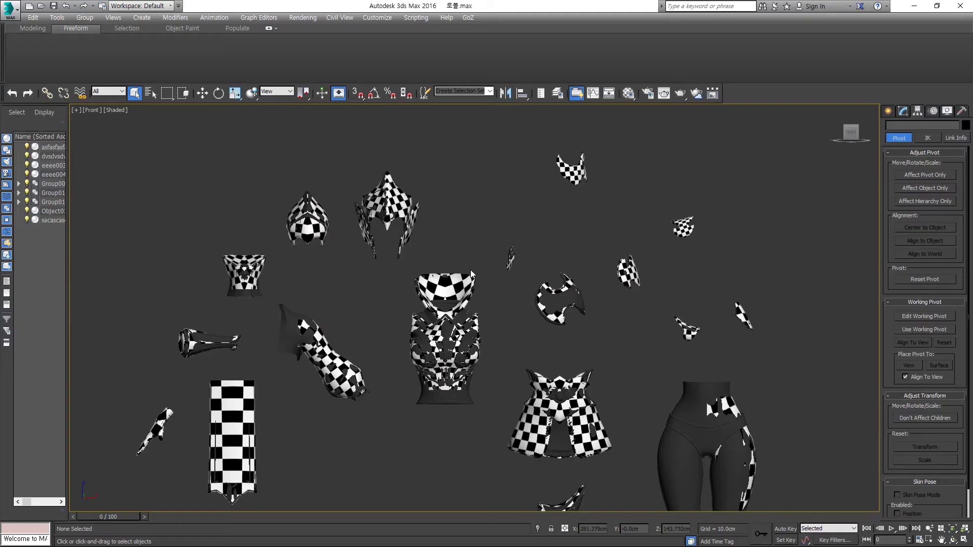
- Select armor piece eeee002, frame it, and switch to polygon mode
{"action": "scroll", "coordinate": [362, 158], "scroll_direction": "up", "scroll_amount": 3}
{"action": "left_click", "coordinate": [490, 279]}
{"action": "key", "text": "alt+q"}
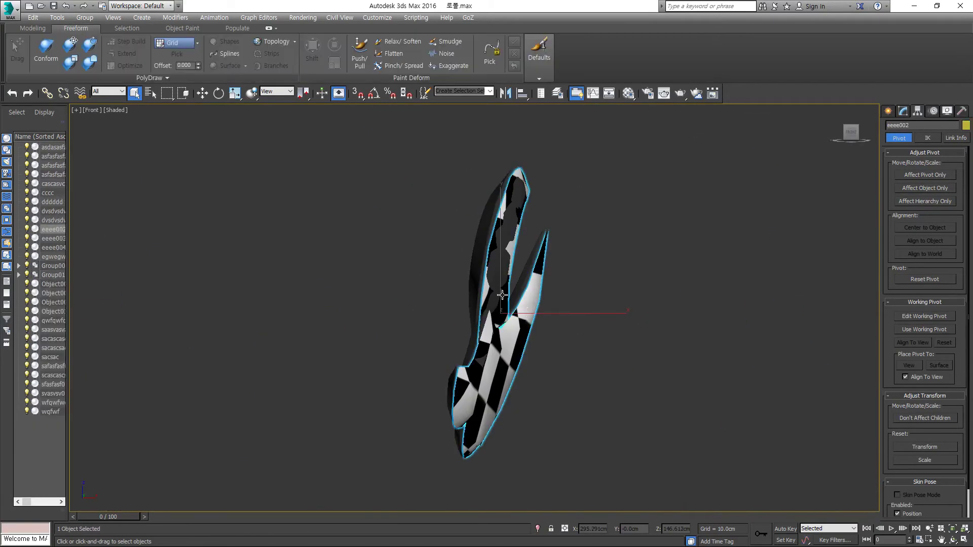
{"action": "key", "text": "alt+q"}
{"action": "scroll", "coordinate": [518, 247], "scroll_direction": "down", "scroll_amount": 3}
{"action": "key", "text": "z"}
{"action": "key", "text": "4"}
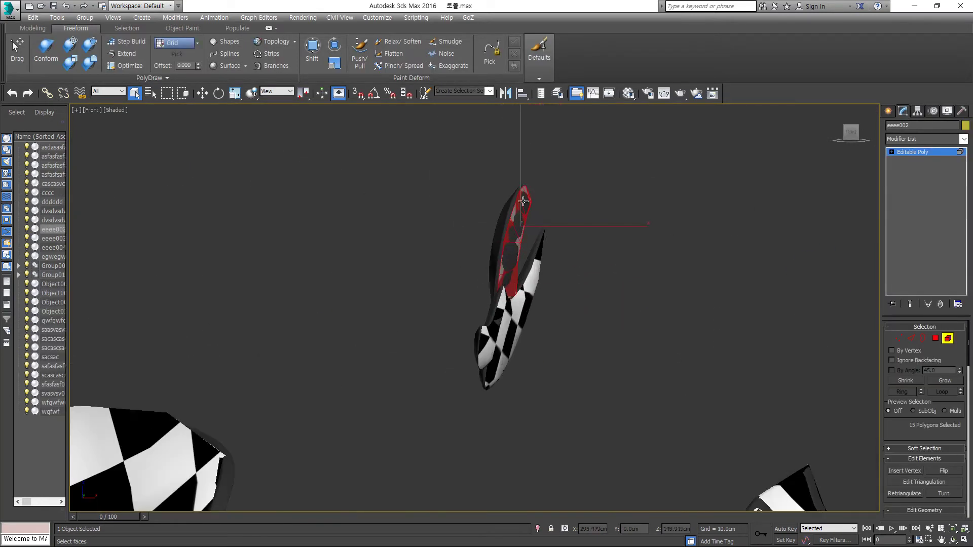
{"action": "middle_click_drag", "start_coordinate": [537, 235], "coordinate": [588, 228], "text": "alt"}
{"action": "scroll", "coordinate": [942, 422], "scroll_direction": "down", "scroll_amount": 2}
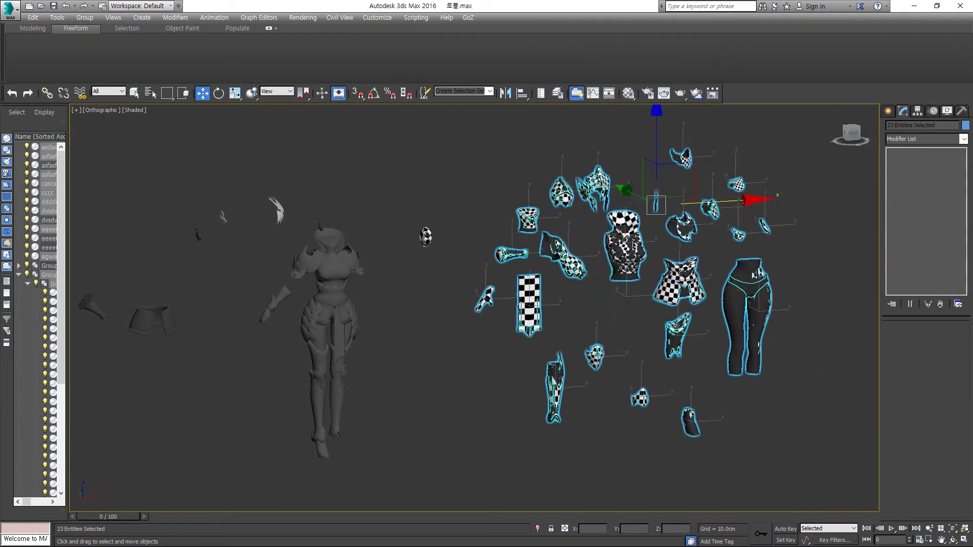
- Orbit the scene, select the hand piece and switch to Front view
{"action": "middle_click_drag", "start_coordinate": [676, 326], "coordinate": [816, 278], "text": "alt"}
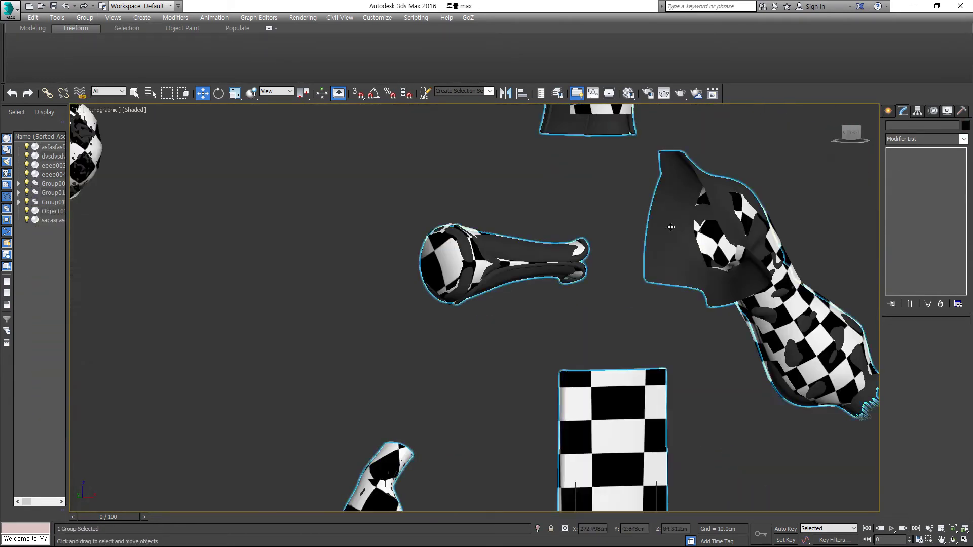
{"action": "left_click", "coordinate": [452, 287]}
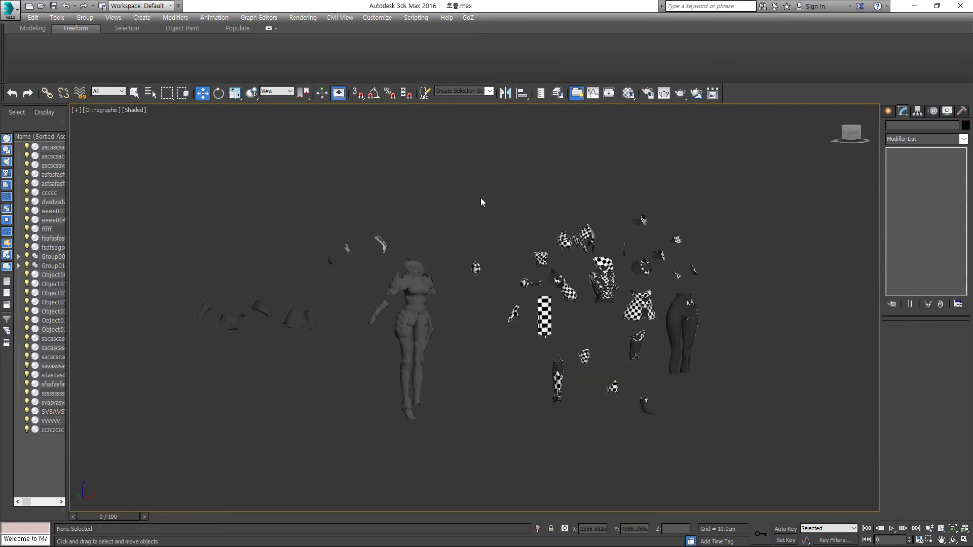
{"action": "left_click", "coordinate": [855, 134]}
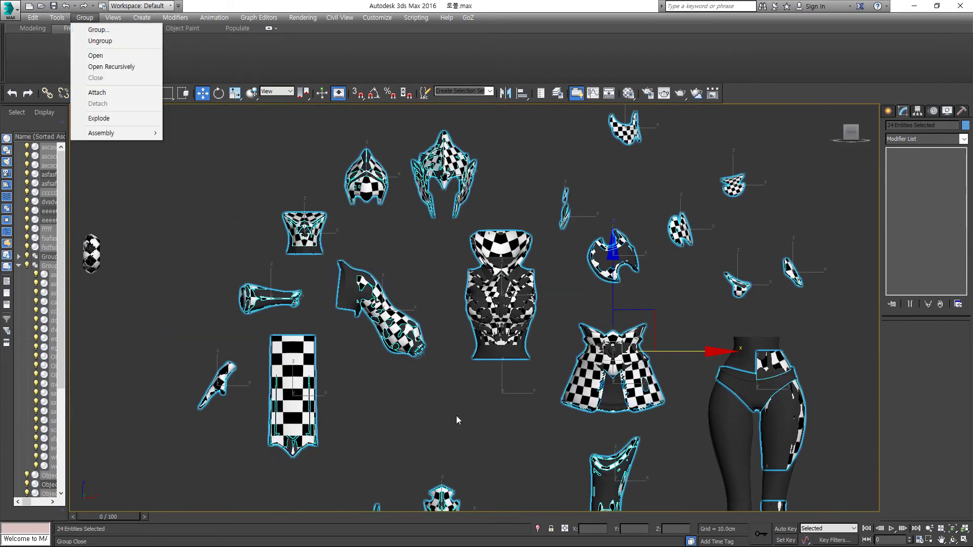